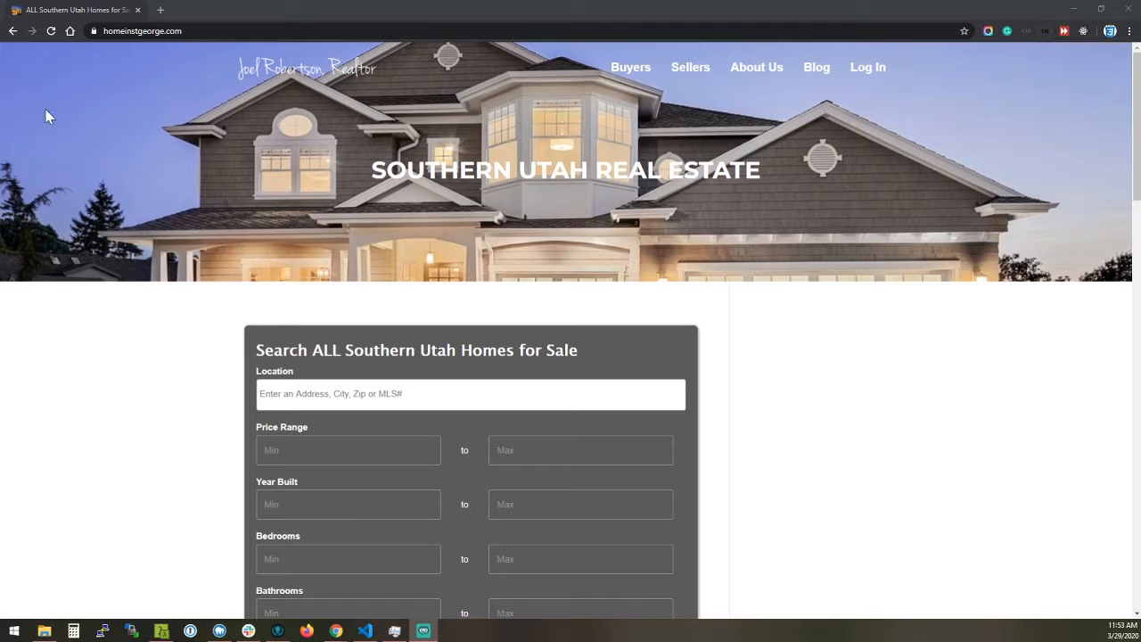
Look through the Southern Utah real estate homepage, from the property search form down to the footer and back up
{"action": "left_click", "coordinate": [50, 33]}
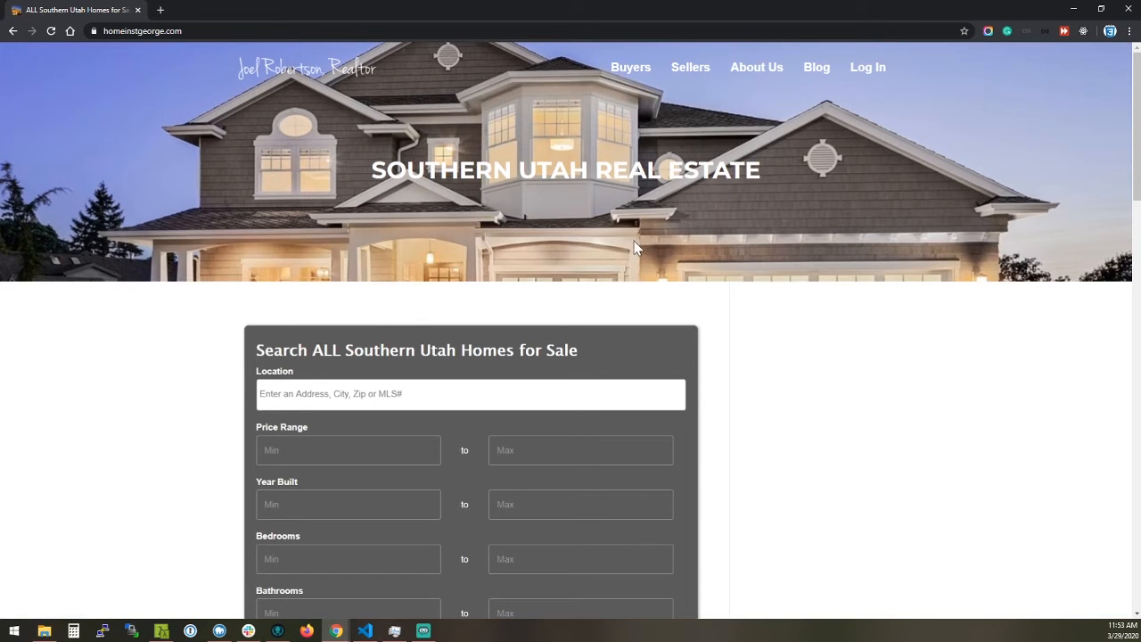
{"action": "scroll", "coordinate": [632, 258], "scroll_direction": "down", "scroll_amount": 5}
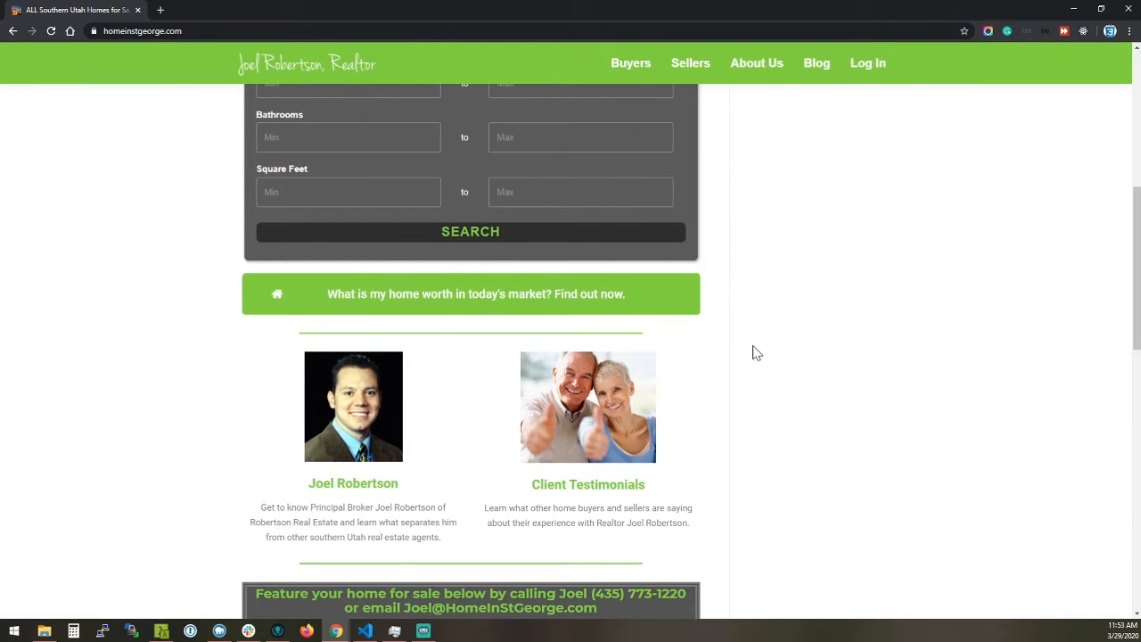
{"action": "scroll", "coordinate": [754, 351], "scroll_direction": "down", "scroll_amount": 1}
{"action": "scroll", "coordinate": [753, 353], "scroll_direction": "down", "scroll_amount": 4}
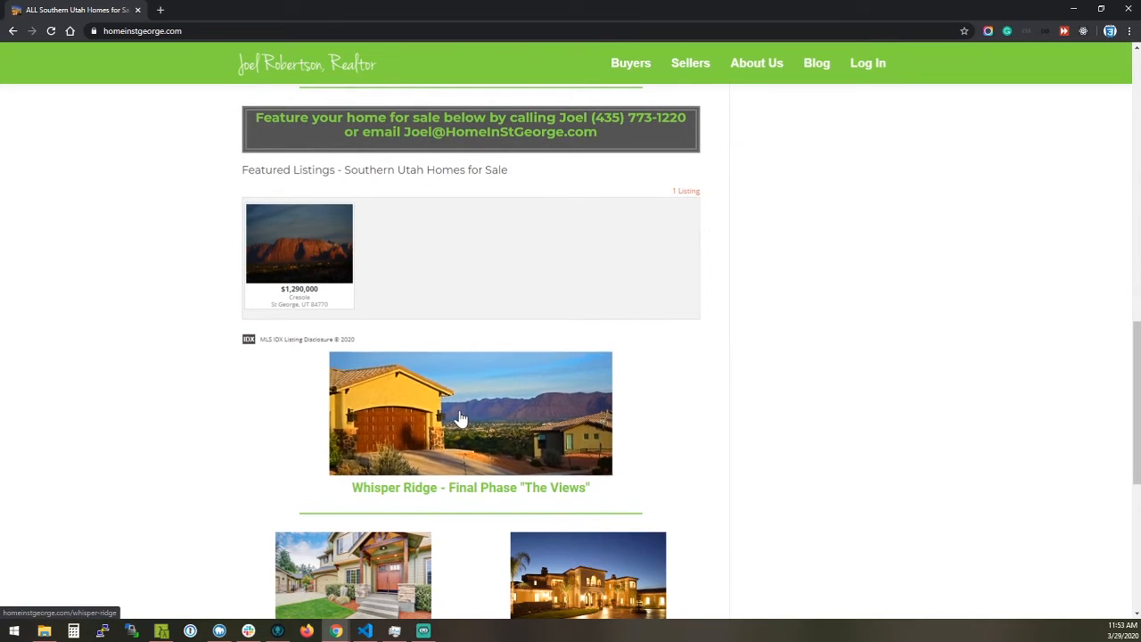
{"action": "scroll", "coordinate": [526, 428], "scroll_direction": "down", "scroll_amount": 3}
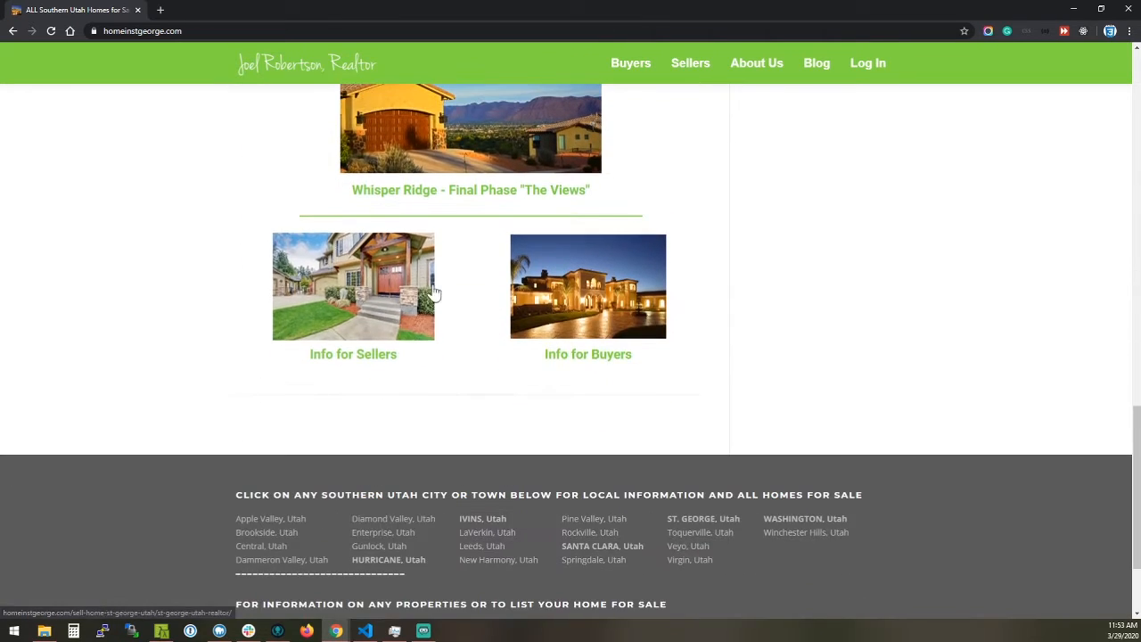
{"action": "scroll", "coordinate": [474, 332], "scroll_direction": "down", "scroll_amount": 2}
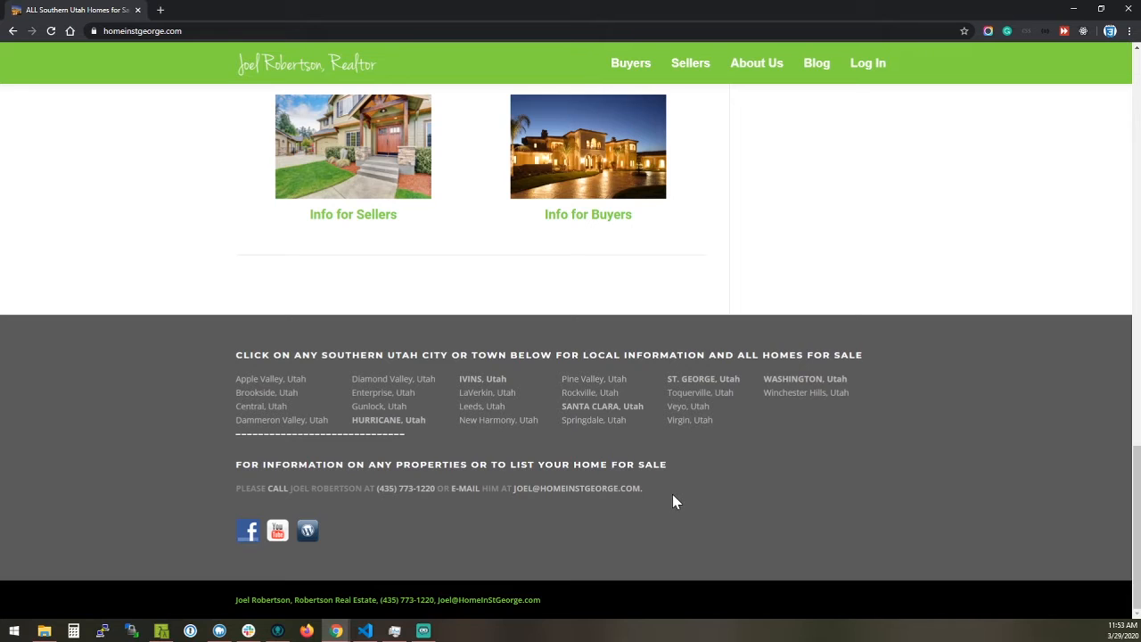
{"action": "scroll", "coordinate": [672, 499], "scroll_direction": "up", "scroll_amount": 6}
{"action": "scroll", "coordinate": [682, 532], "scroll_direction": "up", "scroll_amount": 9}
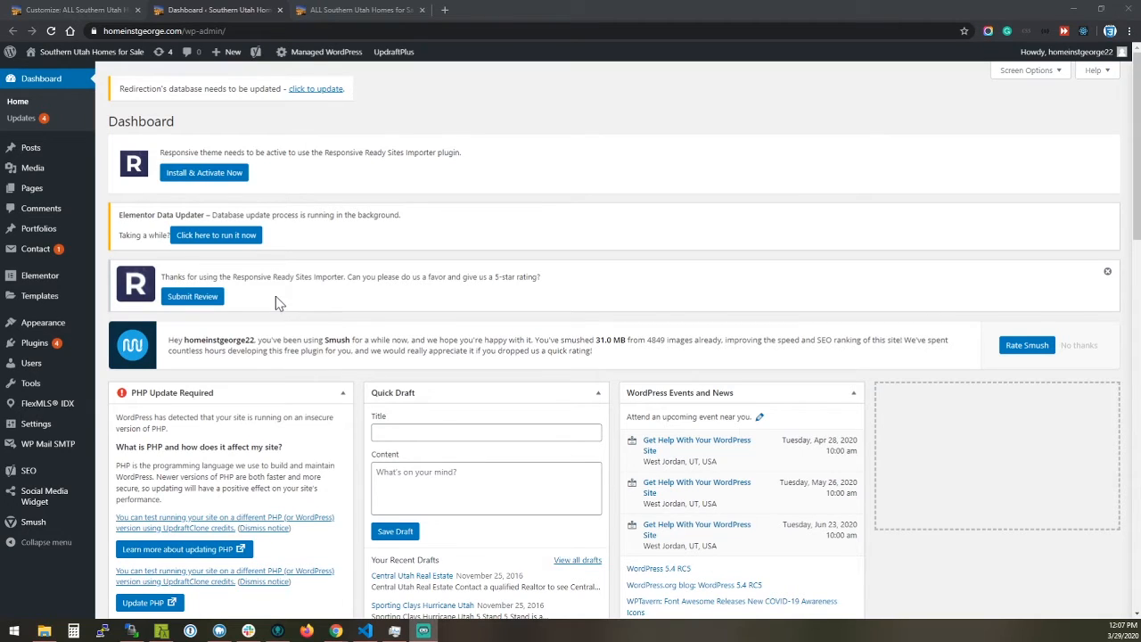
View the Screenr theme's welcome page and open the Site Identity settings in the site customizer
{"action": "mouse_move", "coordinate": [36, 330]}
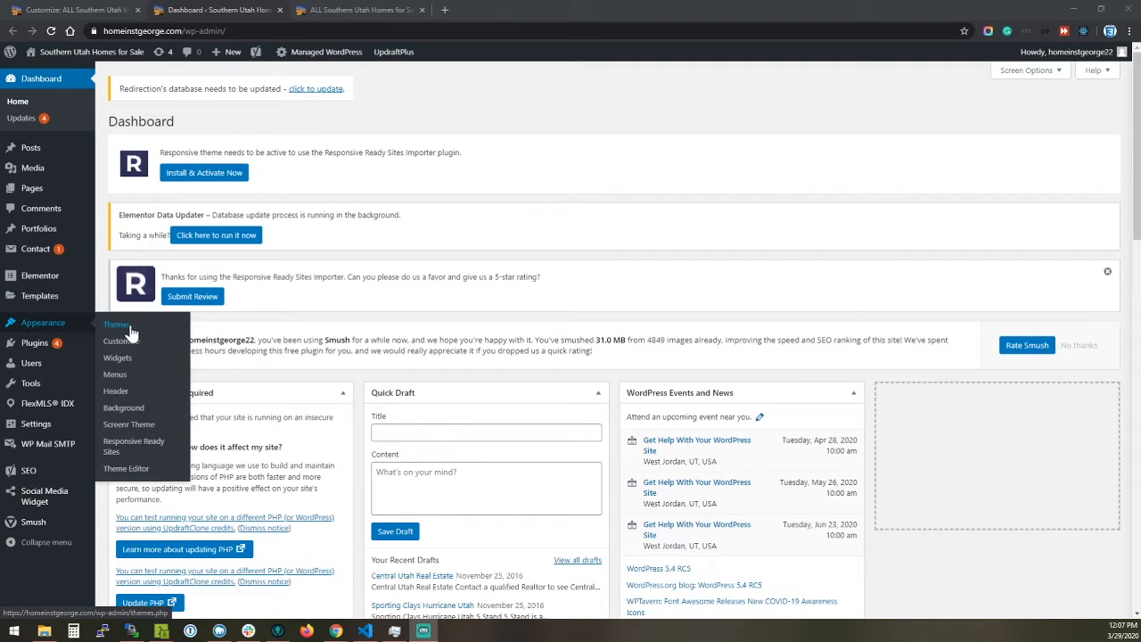
{"action": "left_click", "coordinate": [138, 432]}
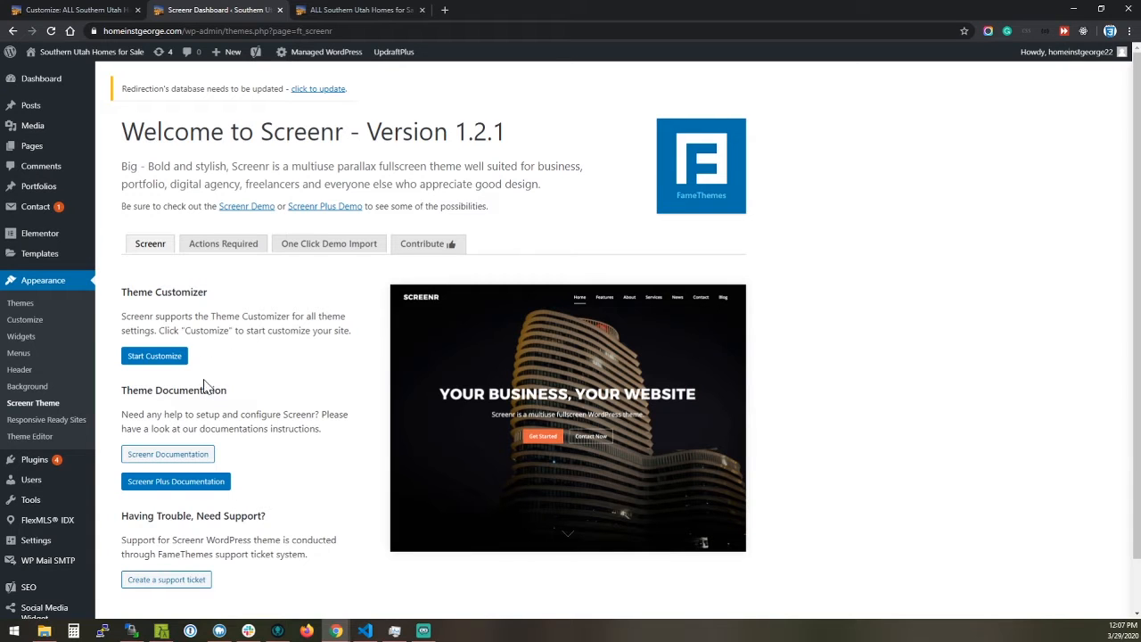
{"action": "left_click", "coordinate": [65, 11]}
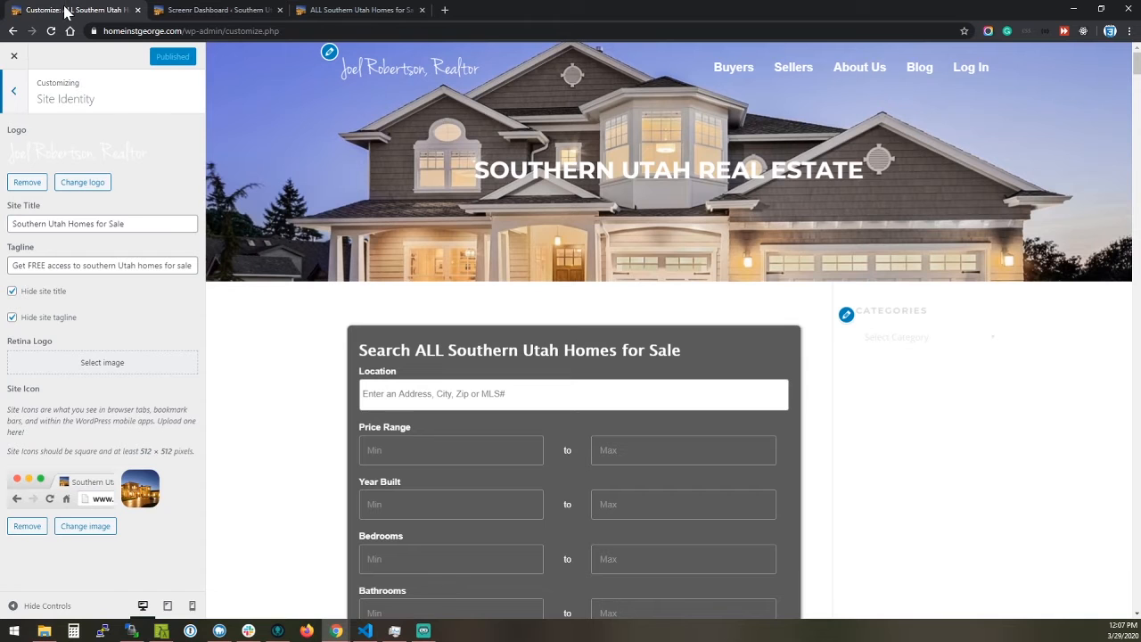
{"action": "left_click", "coordinate": [14, 95]}
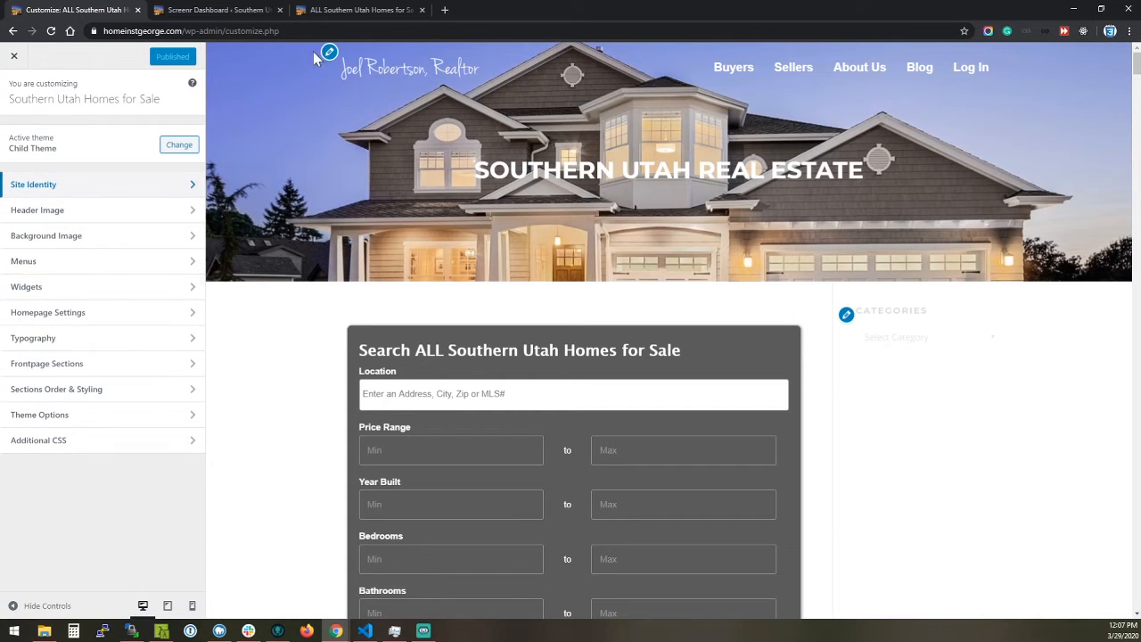
{"action": "left_click", "coordinate": [51, 185]}
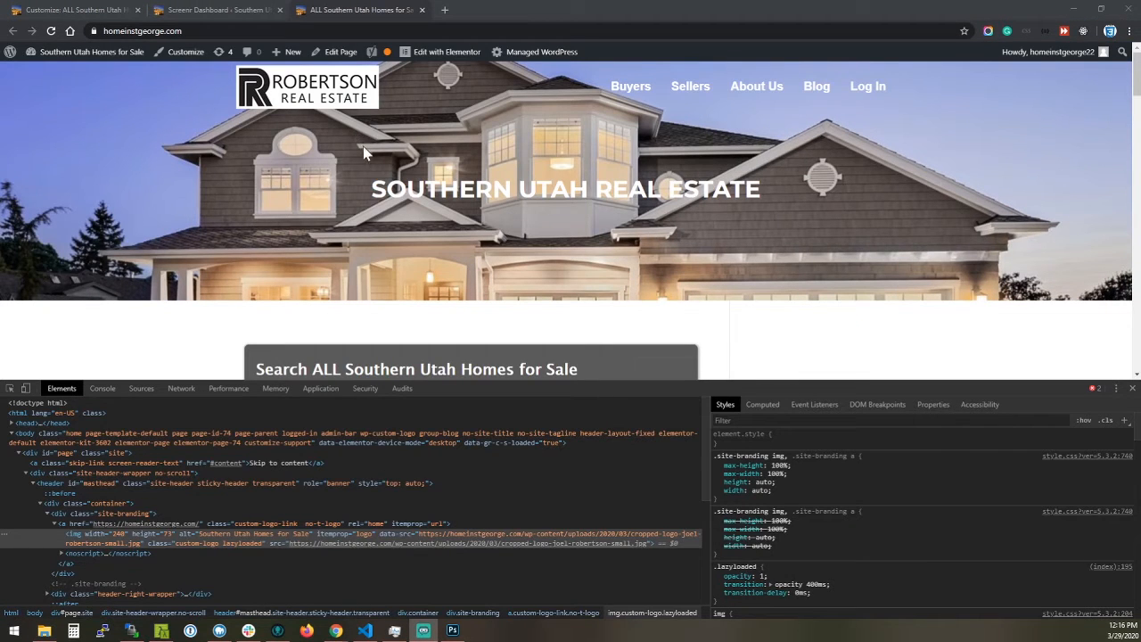
Examine the Robertson Real Estate logo in the live homepage's sticky header at an enlarged page zoom
{"action": "scroll", "coordinate": [344, 116], "scroll_direction": "down", "scroll_amount": 3}
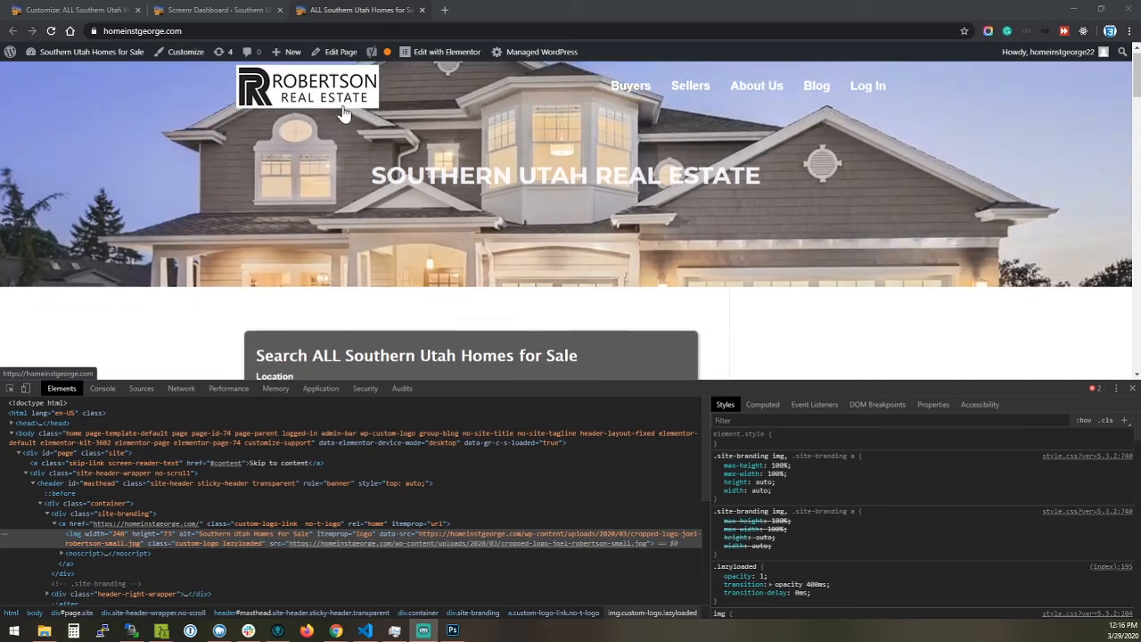
{"action": "scroll", "coordinate": [343, 116], "scroll_direction": "down", "scroll_amount": 2}
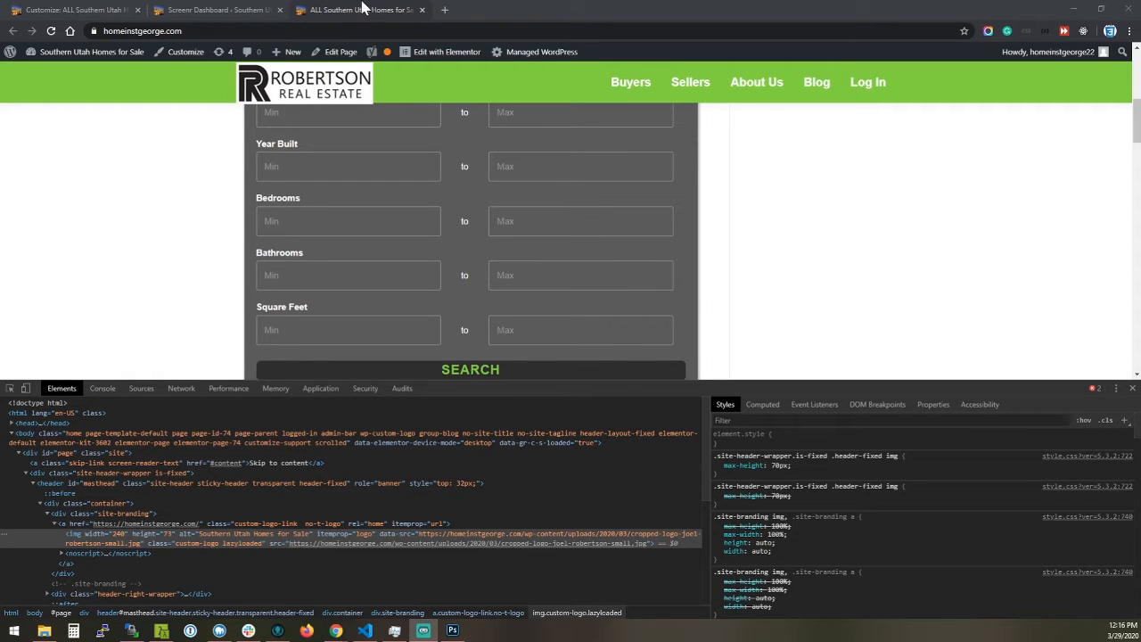
{"action": "left_click", "coordinate": [364, 8]}
{"action": "key", "text": "ctrl+plus"}
{"action": "key", "text": "ctrl+plus"}
{"action": "key", "text": "ctrl+plus"}
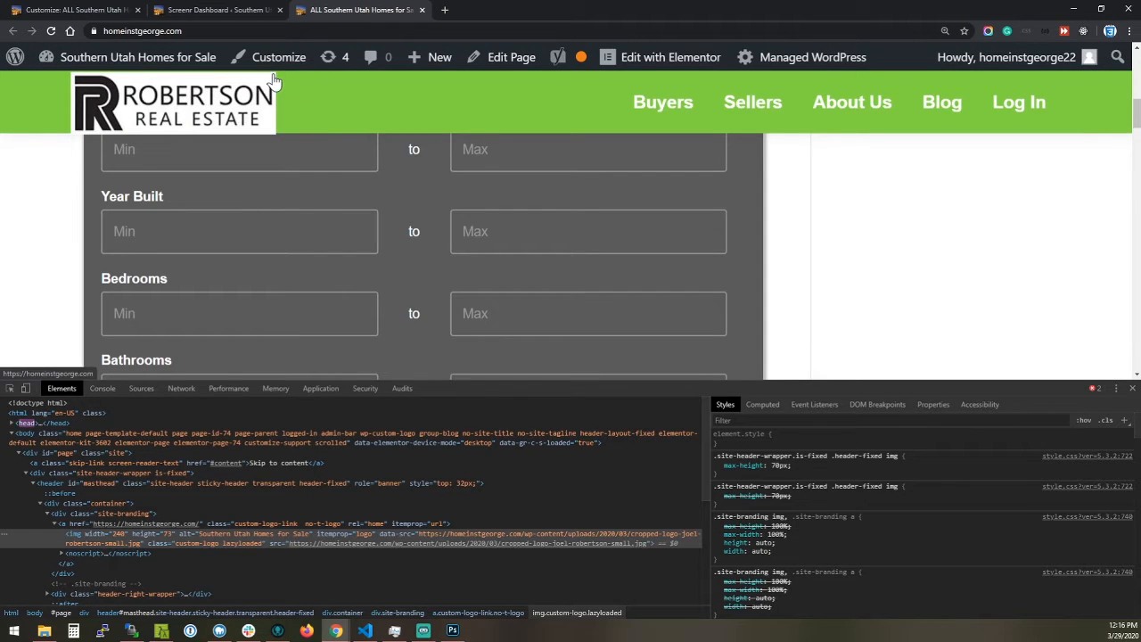
Inspect the logo image's styles and disable the inherited header line-height rules of 70px and 85px
{"action": "left_click", "coordinate": [80, 535]}
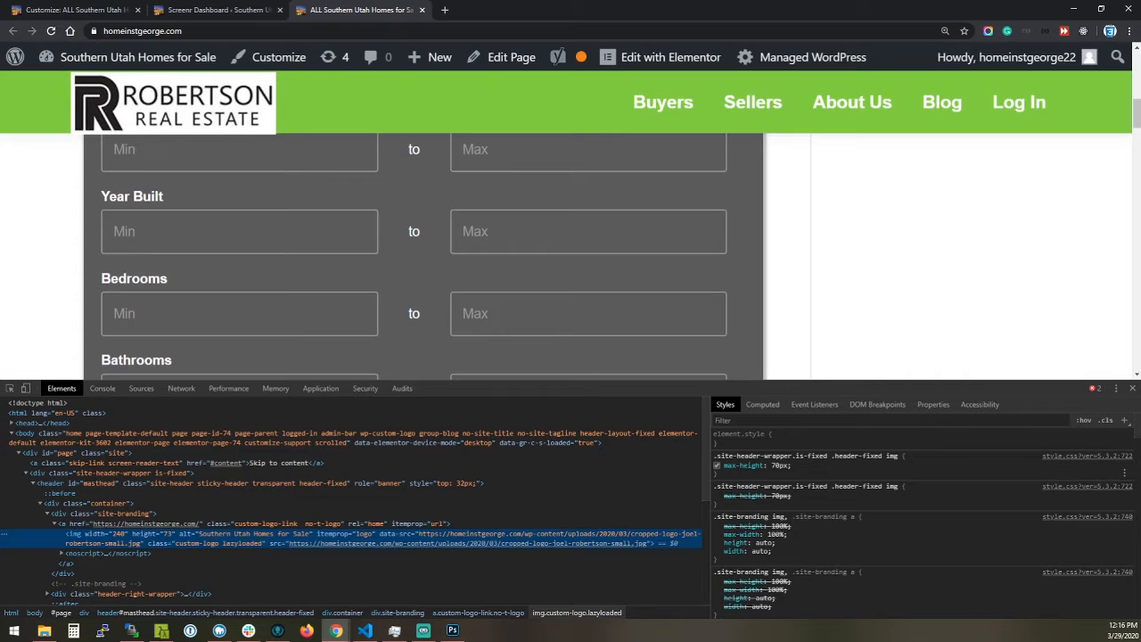
{"action": "scroll", "coordinate": [772, 488], "scroll_direction": "down", "scroll_amount": 6}
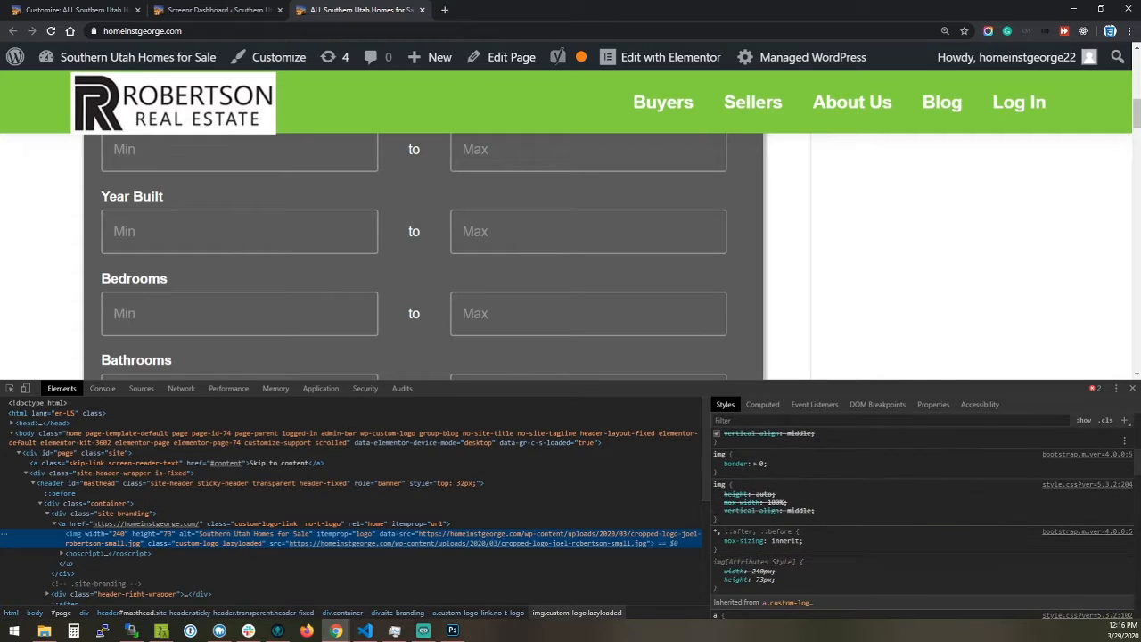
{"action": "scroll", "coordinate": [758, 471], "scroll_direction": "down", "scroll_amount": 5}
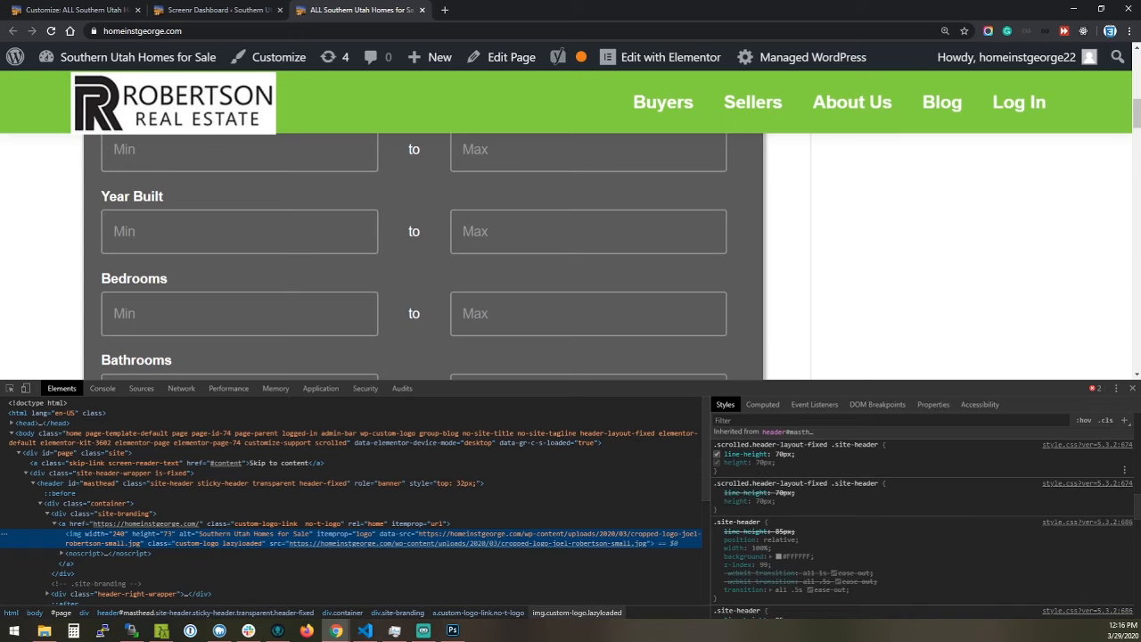
{"action": "left_click", "coordinate": [717, 455]}
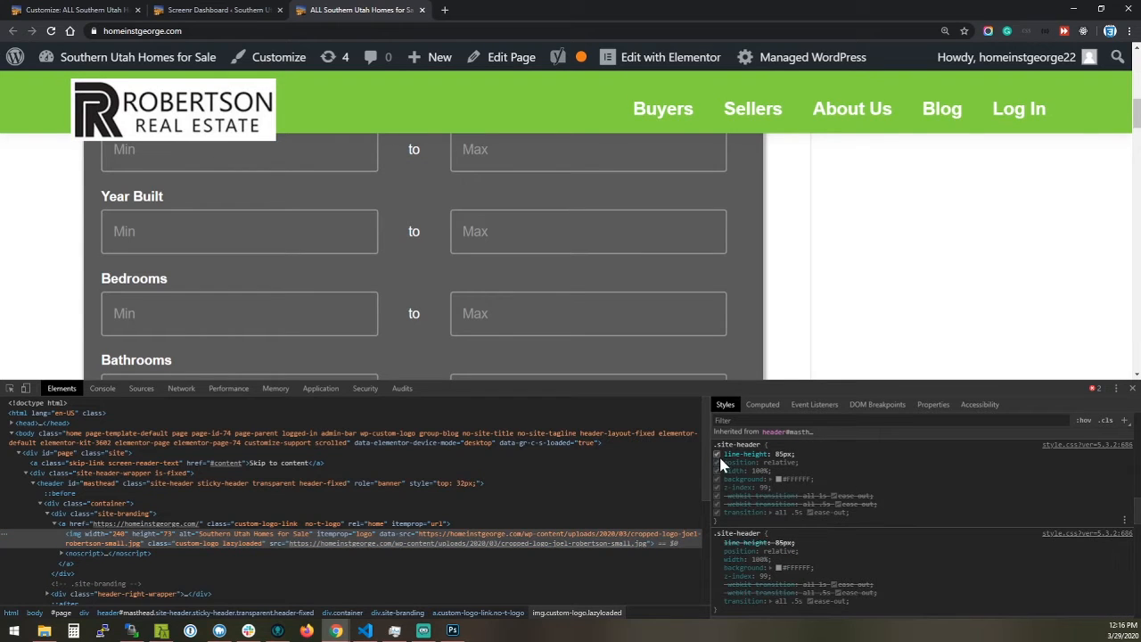
{"action": "left_click", "coordinate": [717, 454]}
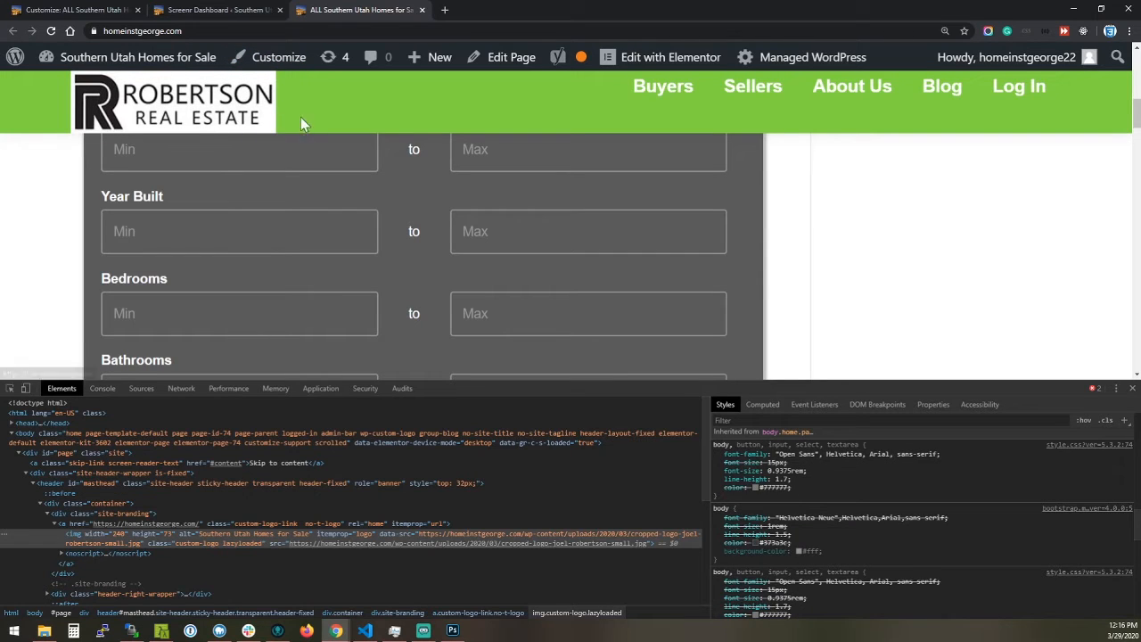
{"action": "mouse_move", "coordinate": [670, 93]}
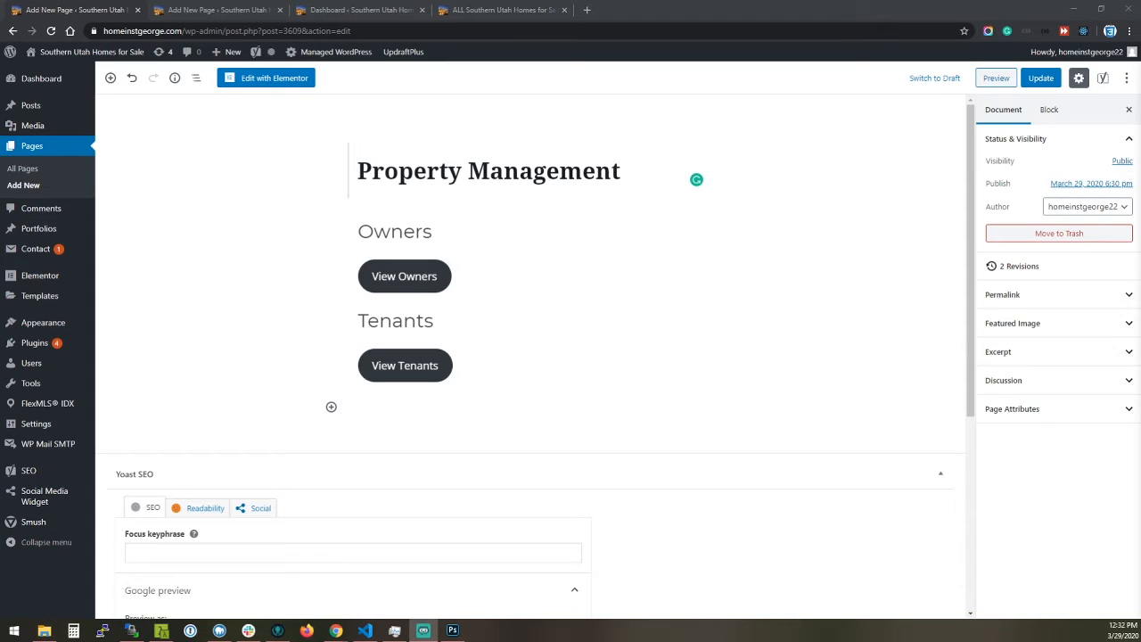
Open the site's menu editor and add the Property Management page to the primary custom menu
{"action": "mouse_move", "coordinate": [55, 328]}
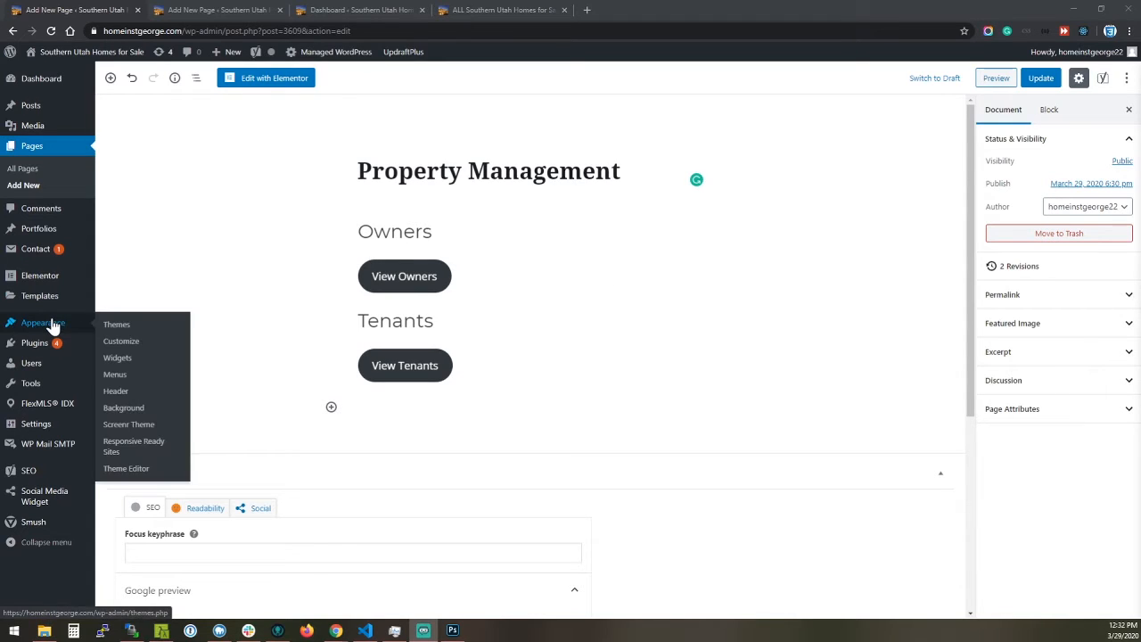
{"action": "left_click", "coordinate": [153, 375]}
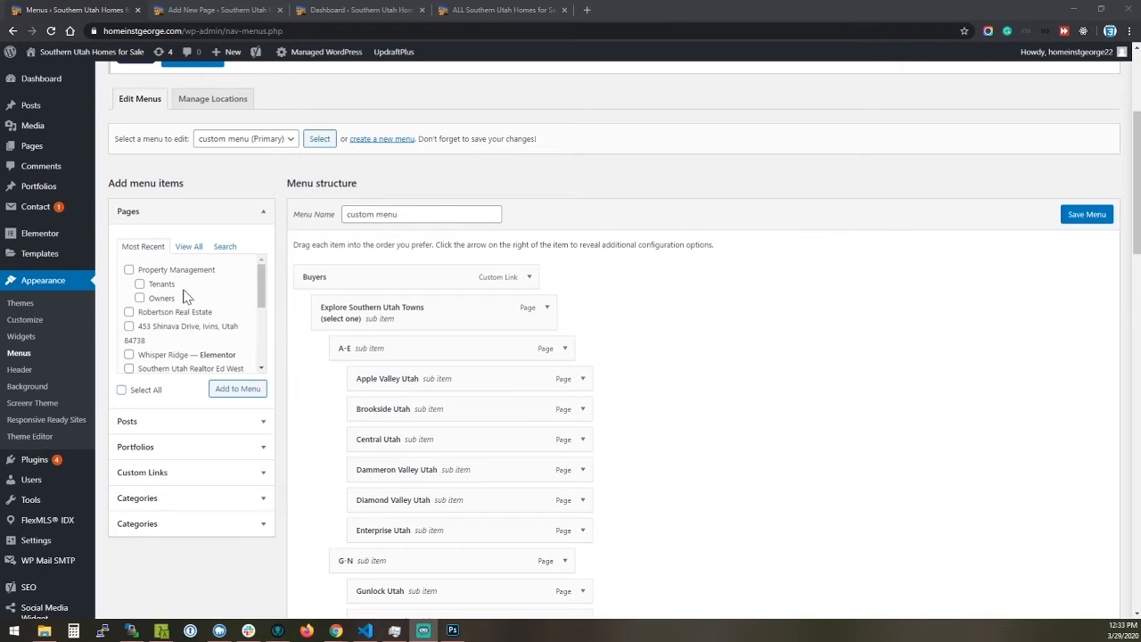
{"action": "left_click", "coordinate": [131, 270]}
{"action": "left_click", "coordinate": [241, 392]}
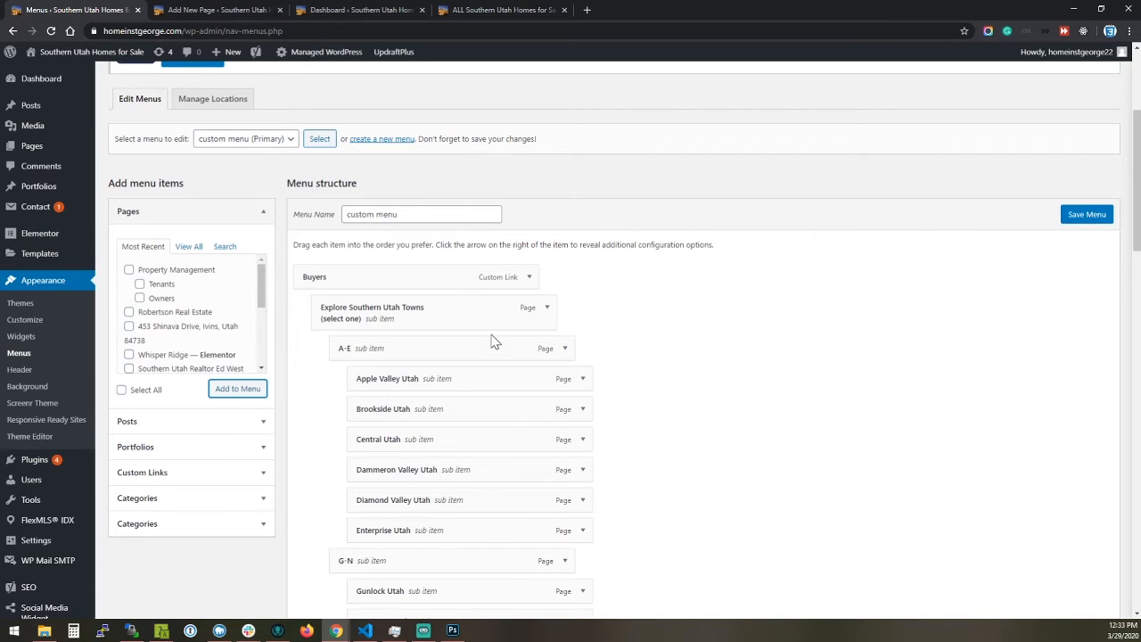
Place the Property Management item directly above Blog in the menu structure and save the menu
{"action": "scroll", "coordinate": [484, 324], "scroll_direction": "down", "scroll_amount": 6}
{"action": "scroll", "coordinate": [485, 336], "scroll_direction": "down", "scroll_amount": 12}
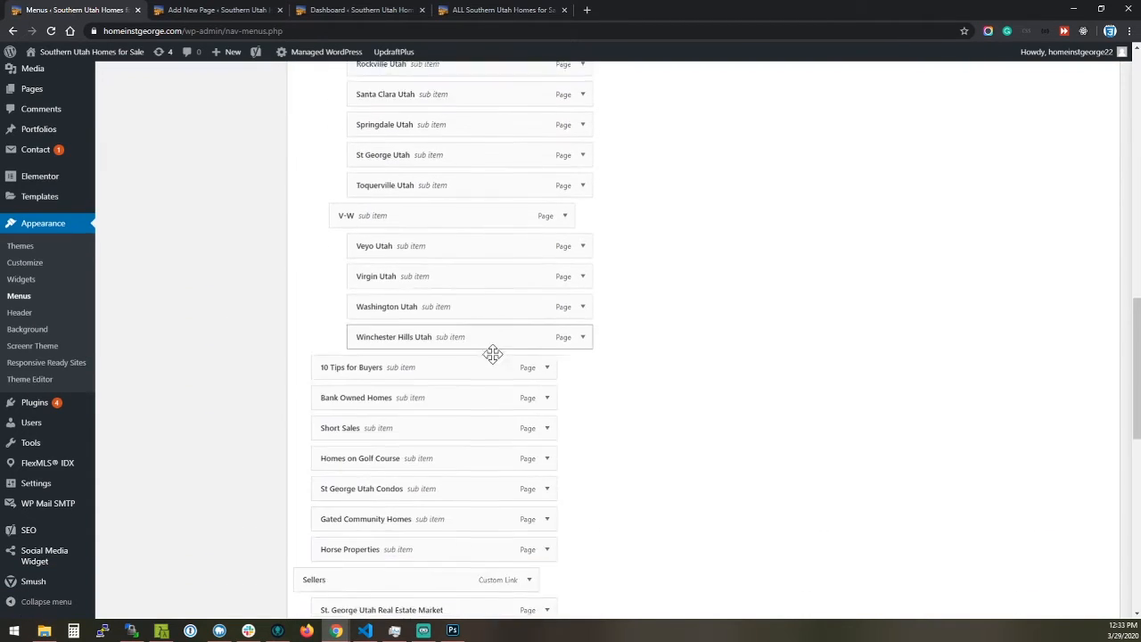
{"action": "scroll", "coordinate": [504, 372], "scroll_direction": "down", "scroll_amount": 1}
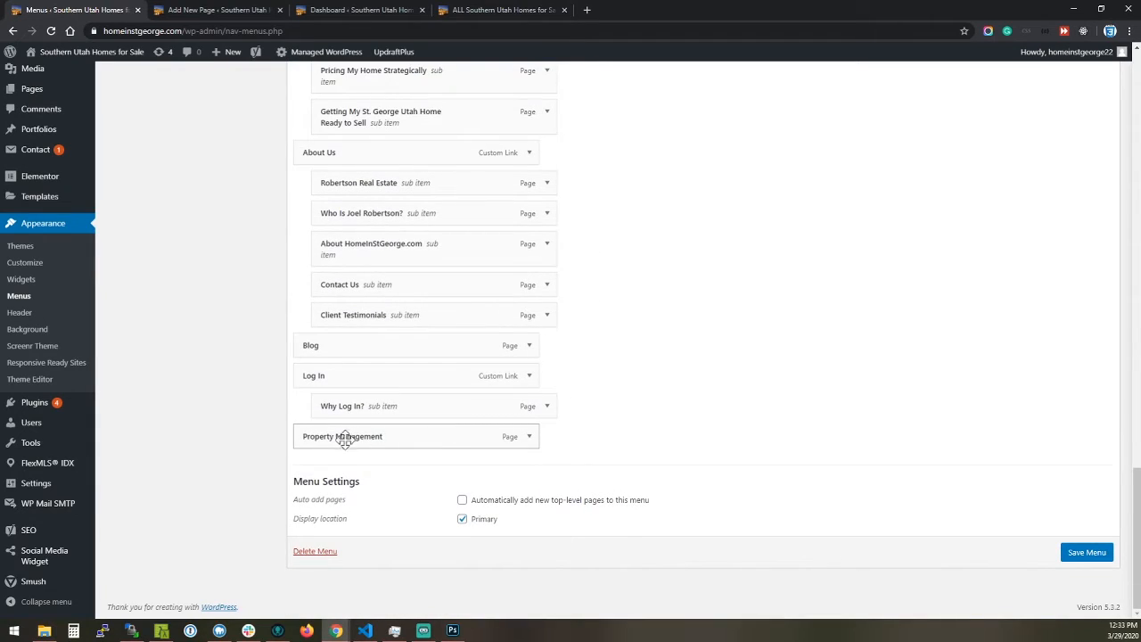
{"action": "scroll", "coordinate": [382, 420], "scroll_direction": "up", "scroll_amount": 15}
{"action": "scroll", "coordinate": [398, 397], "scroll_direction": "up", "scroll_amount": 3}
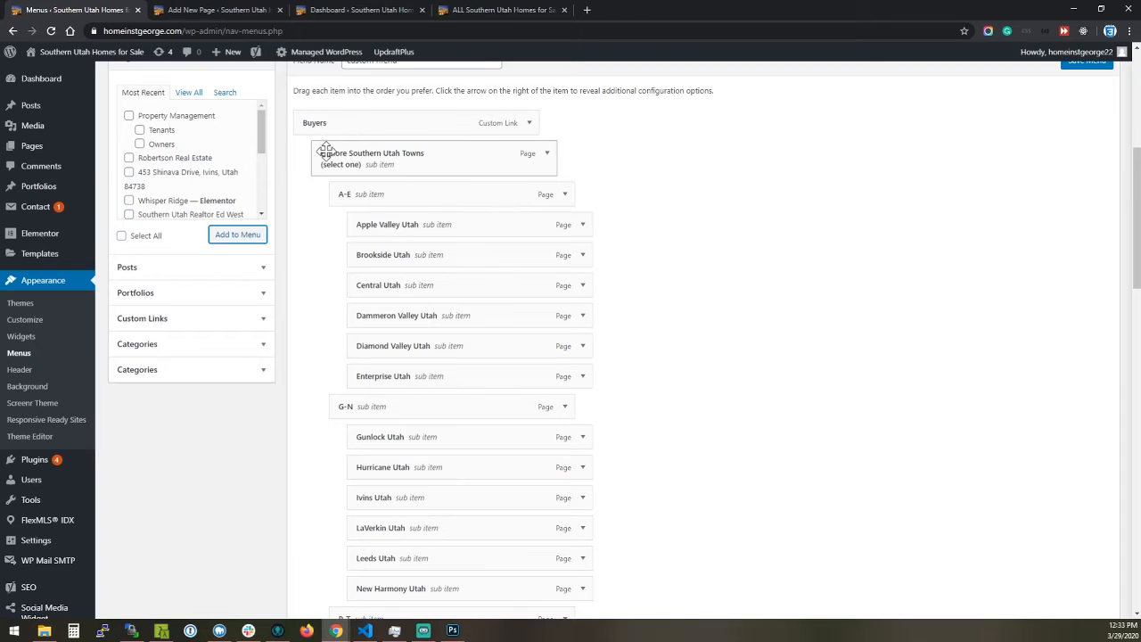
{"action": "scroll", "coordinate": [338, 149], "scroll_direction": "up", "scroll_amount": 2}
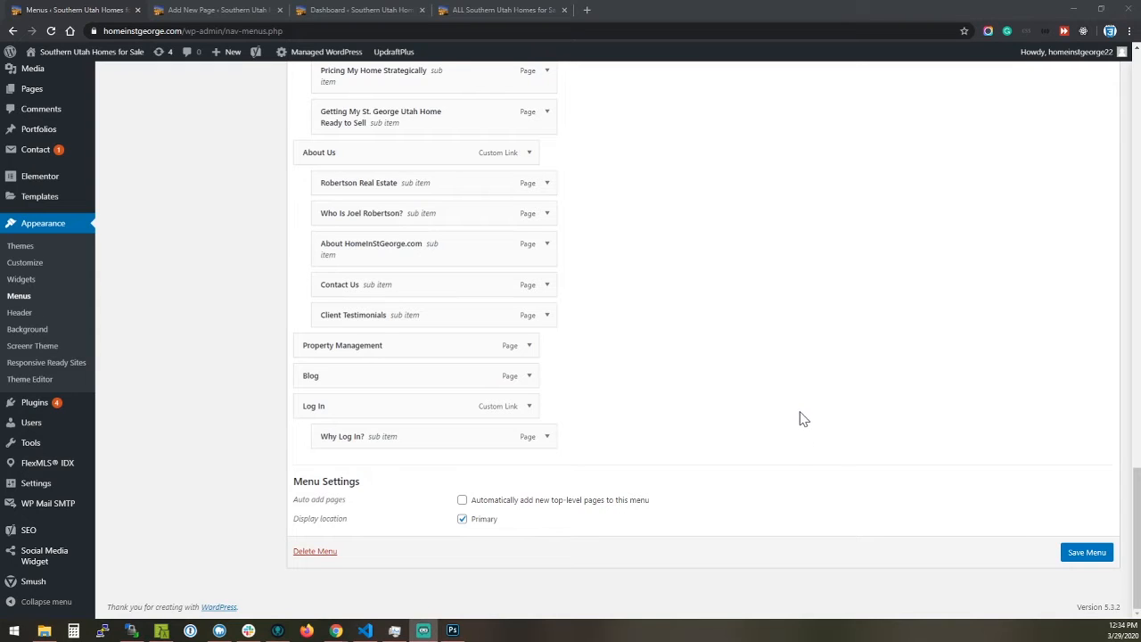
{"action": "left_click", "coordinate": [1089, 553]}
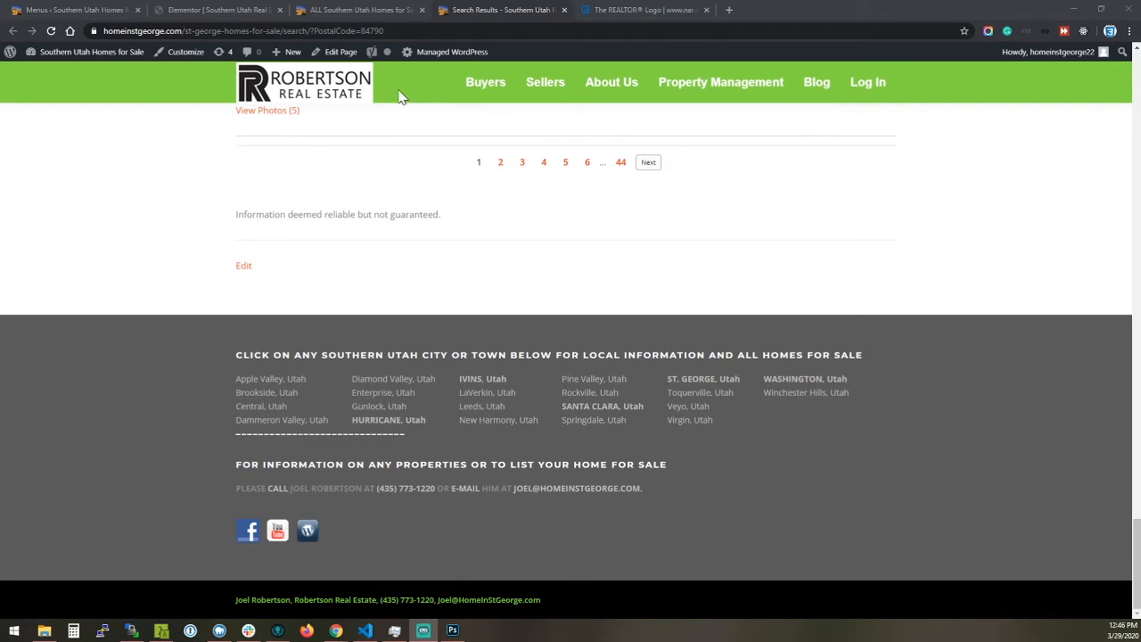
Switch to the REALTOR Logo page on nar.realtor and inspect the CSS styles of its top notice banner
{"action": "mouse_move", "coordinate": [861, 103]}
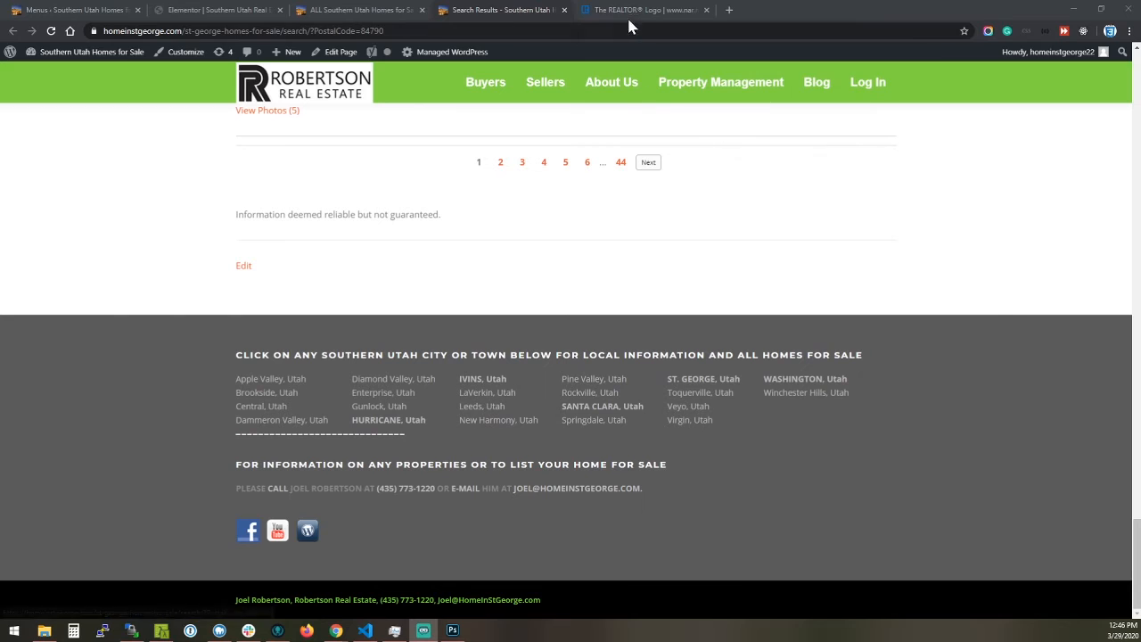
{"action": "left_click", "coordinate": [627, 12]}
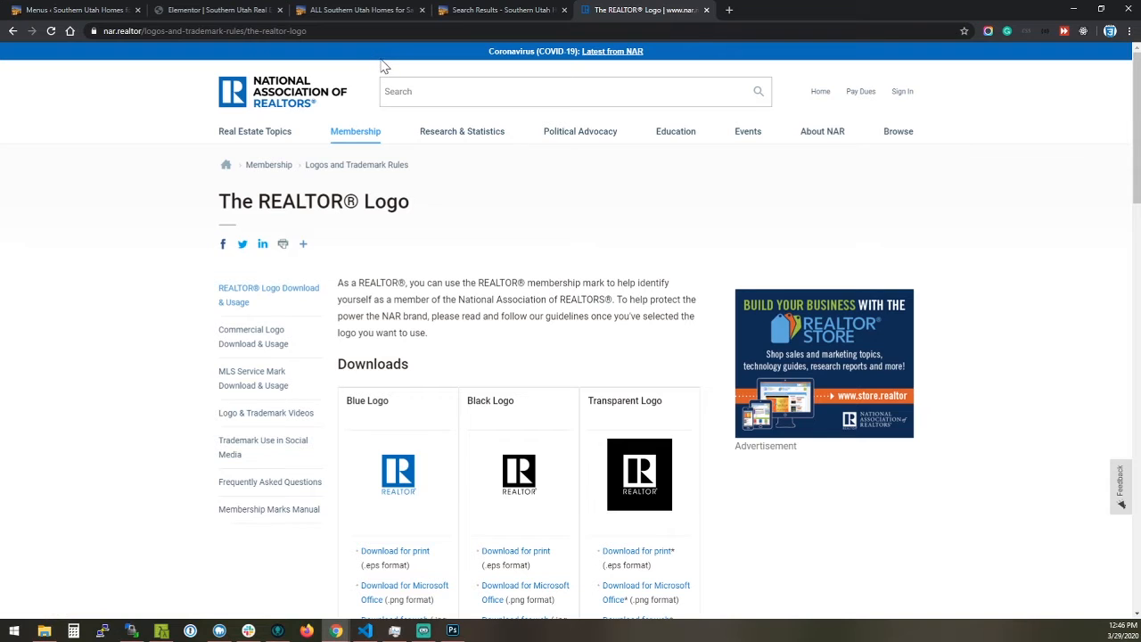
{"action": "right_click", "coordinate": [304, 52]}
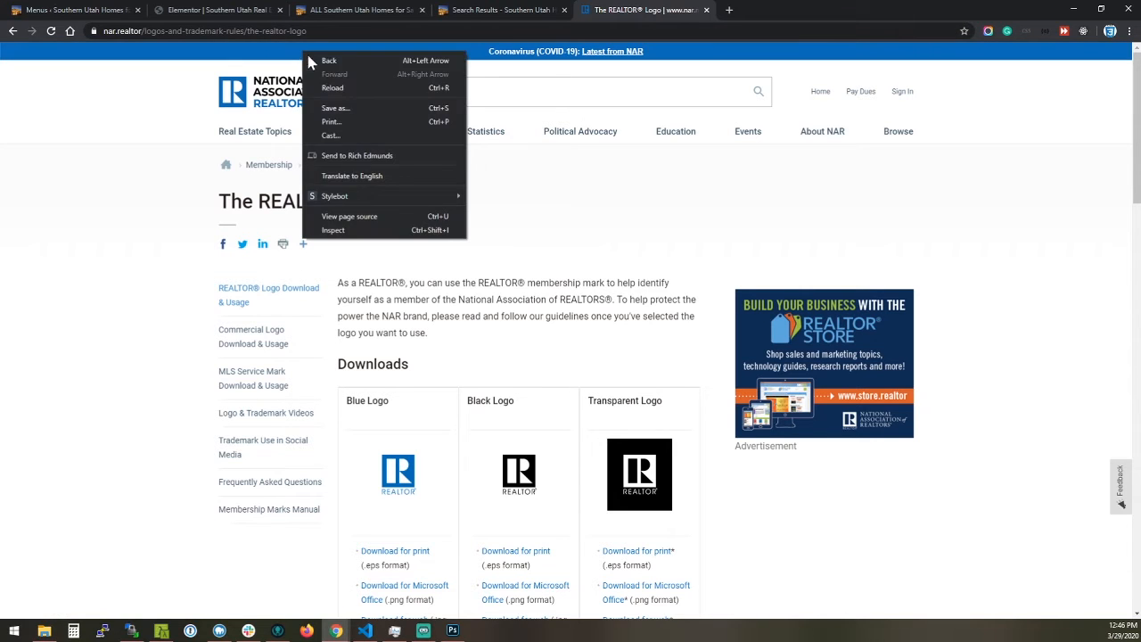
{"action": "left_click", "coordinate": [333, 230]}
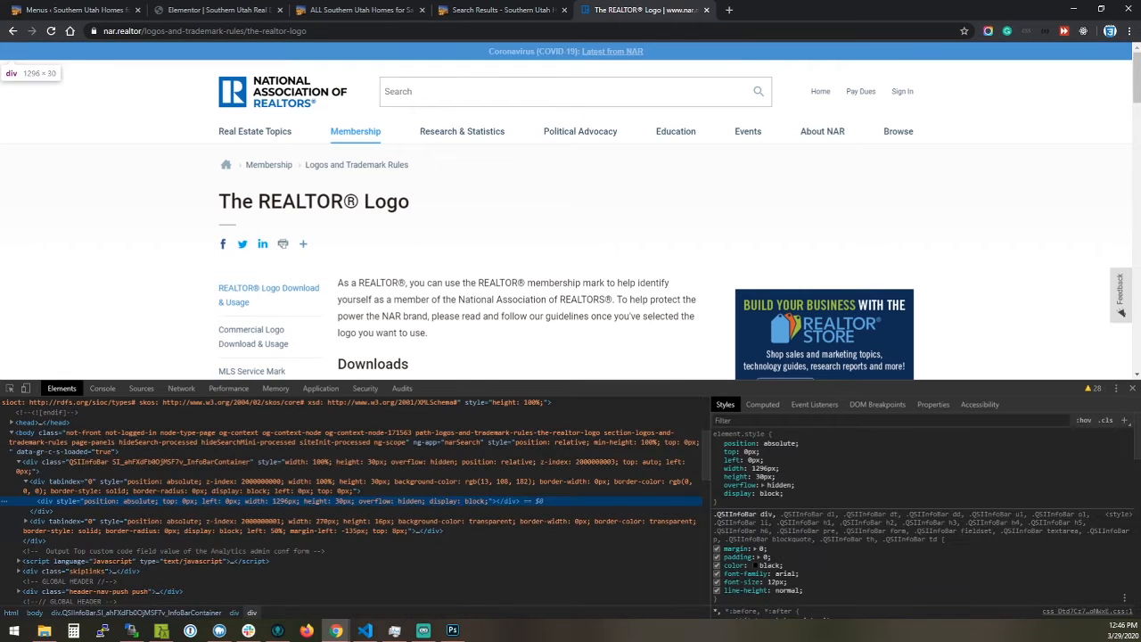
{"action": "scroll", "coordinate": [805, 546], "scroll_direction": "down", "scroll_amount": 3}
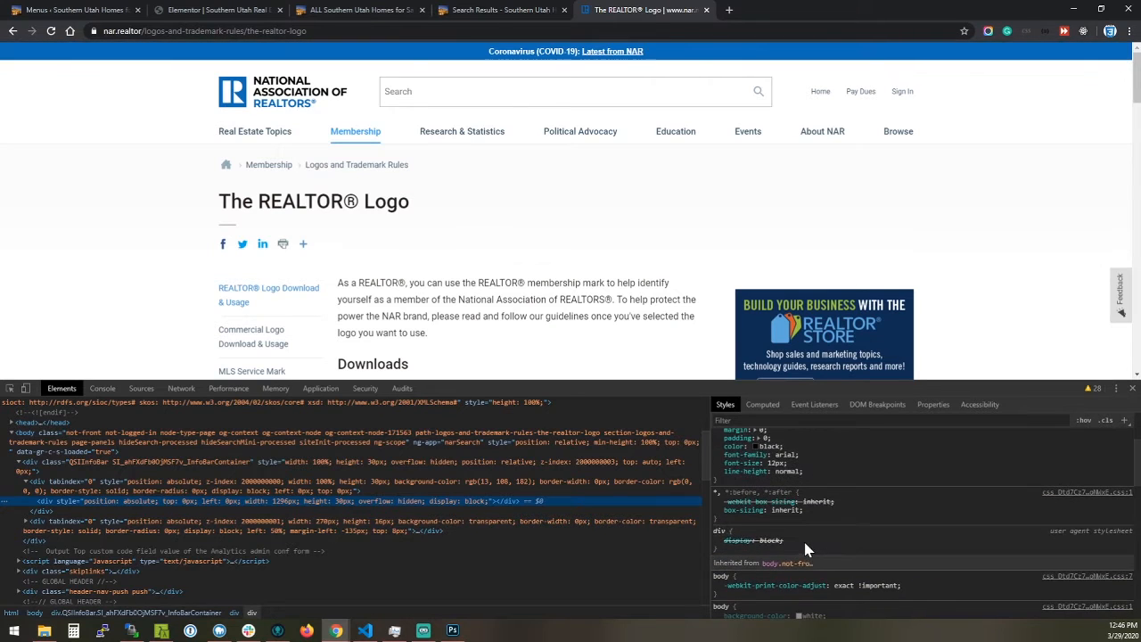
{"action": "scroll", "coordinate": [804, 541], "scroll_direction": "down", "scroll_amount": 2}
{"action": "scroll", "coordinate": [802, 539], "scroll_direction": "down", "scroll_amount": 3}
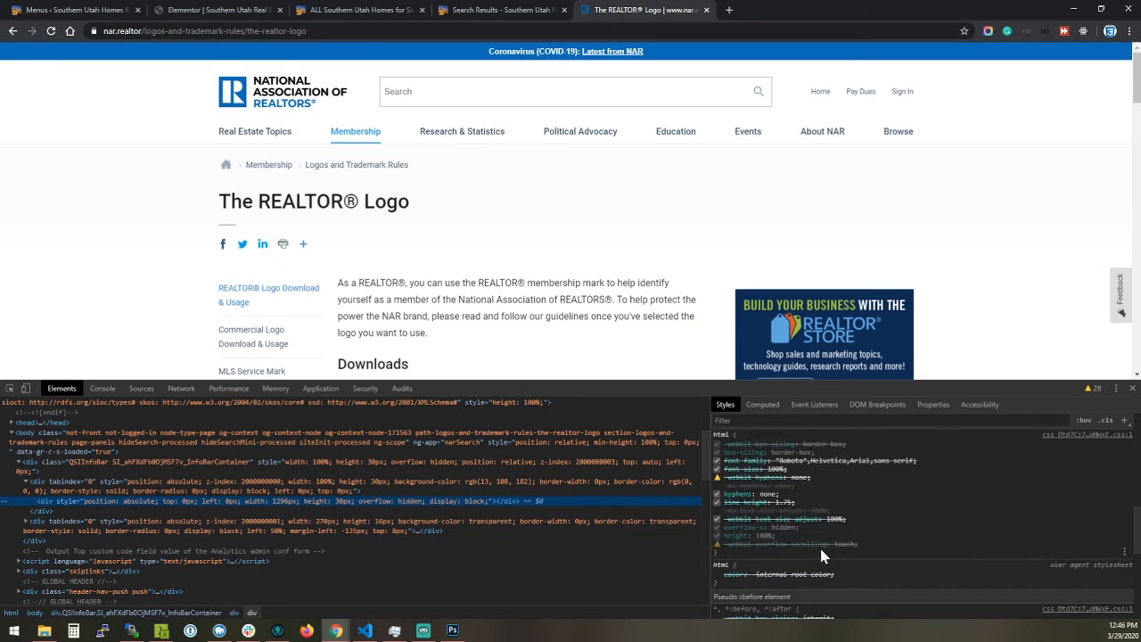
{"action": "scroll", "coordinate": [819, 553], "scroll_direction": "down", "scroll_amount": 4}
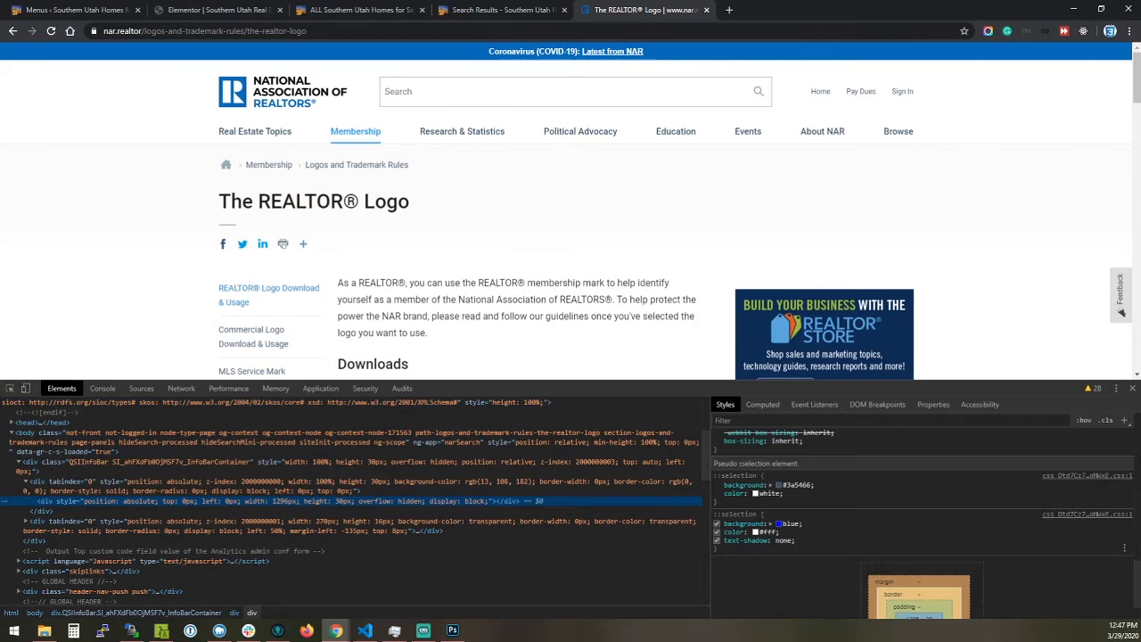
Sample the nar.realtor notice banner's blue and apply #0d6cb6 as the fixed header's background color on the Search Results page
{"action": "left_click", "coordinate": [780, 524]}
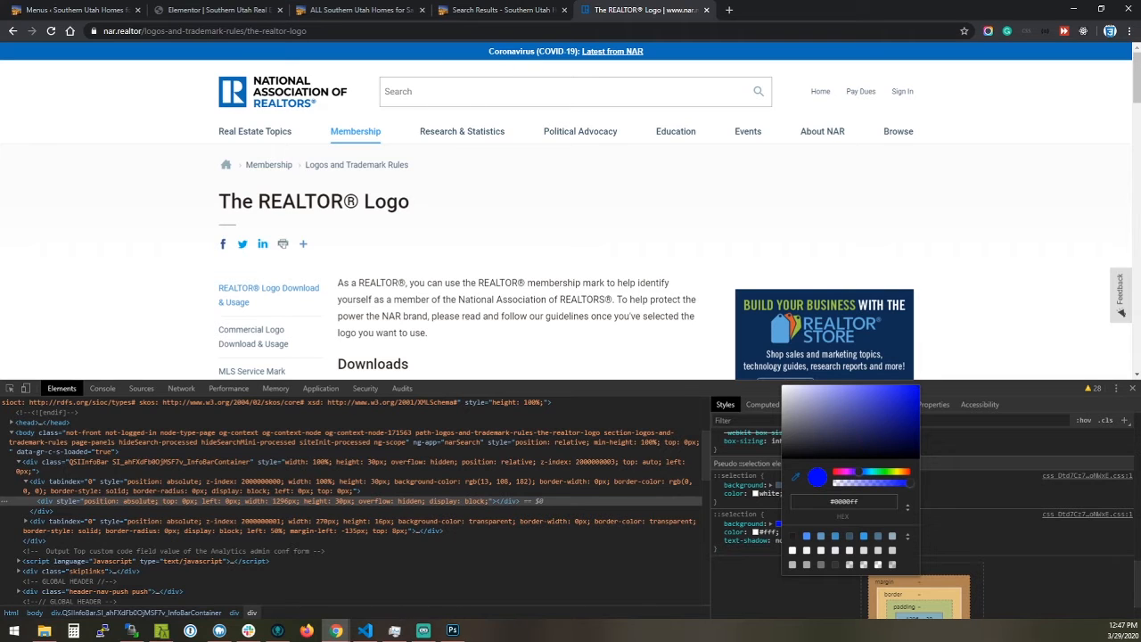
{"action": "left_click", "coordinate": [467, 52]}
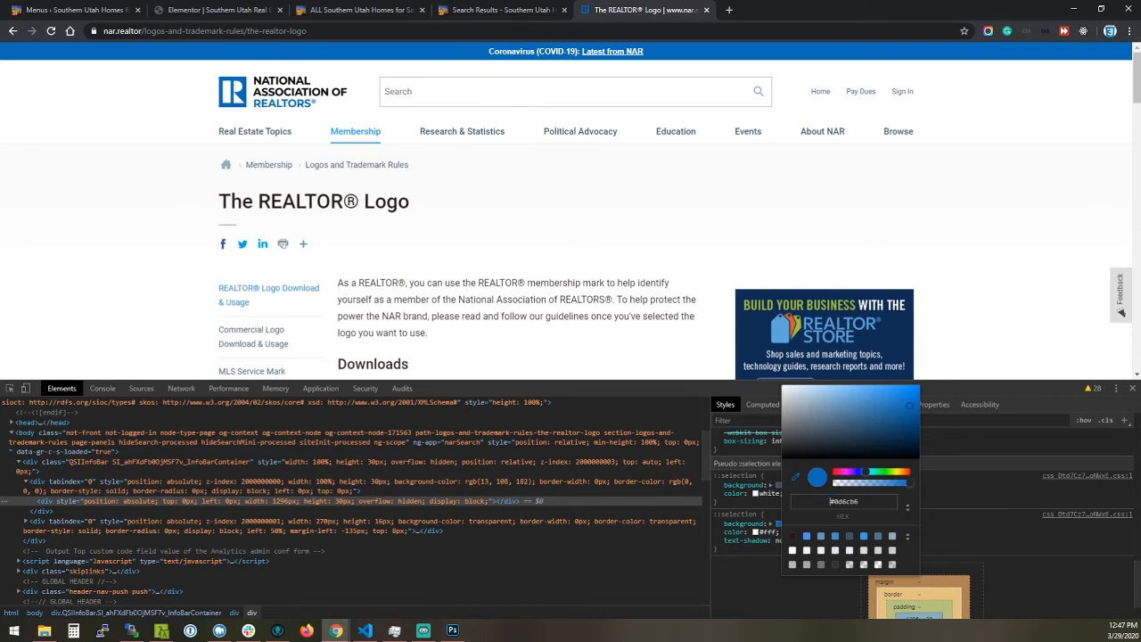
{"action": "left_click", "coordinate": [463, 9]}
{"action": "right_click", "coordinate": [167, 83]}
{"action": "left_click", "coordinate": [218, 264]}
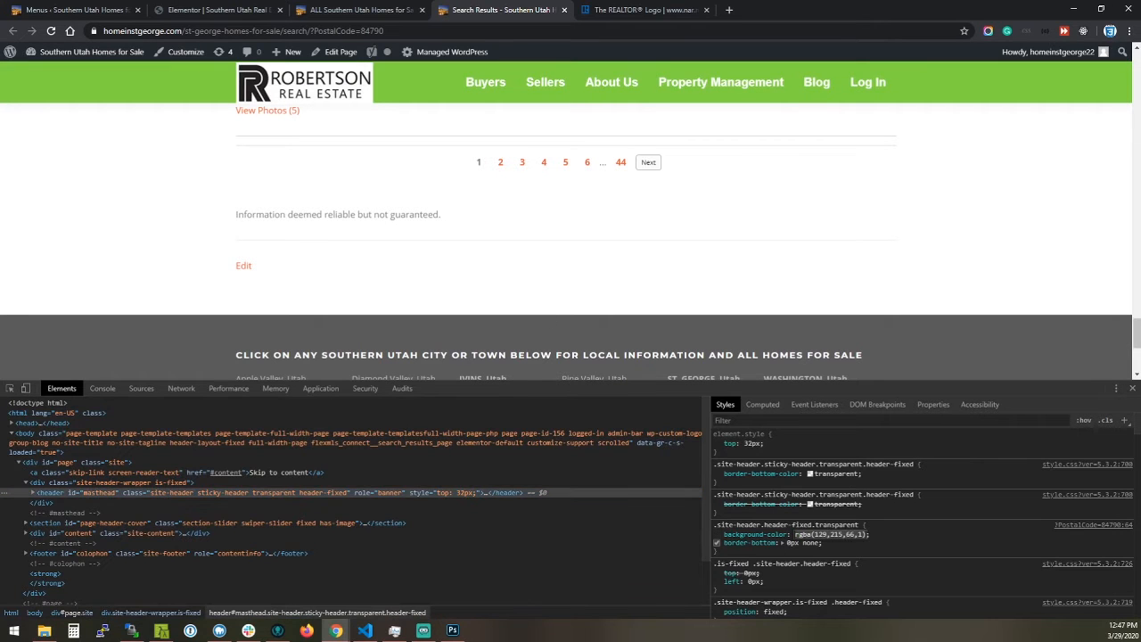
{"action": "type", "text": "#0d6cb6"}
{"action": "key", "text": "Return"}
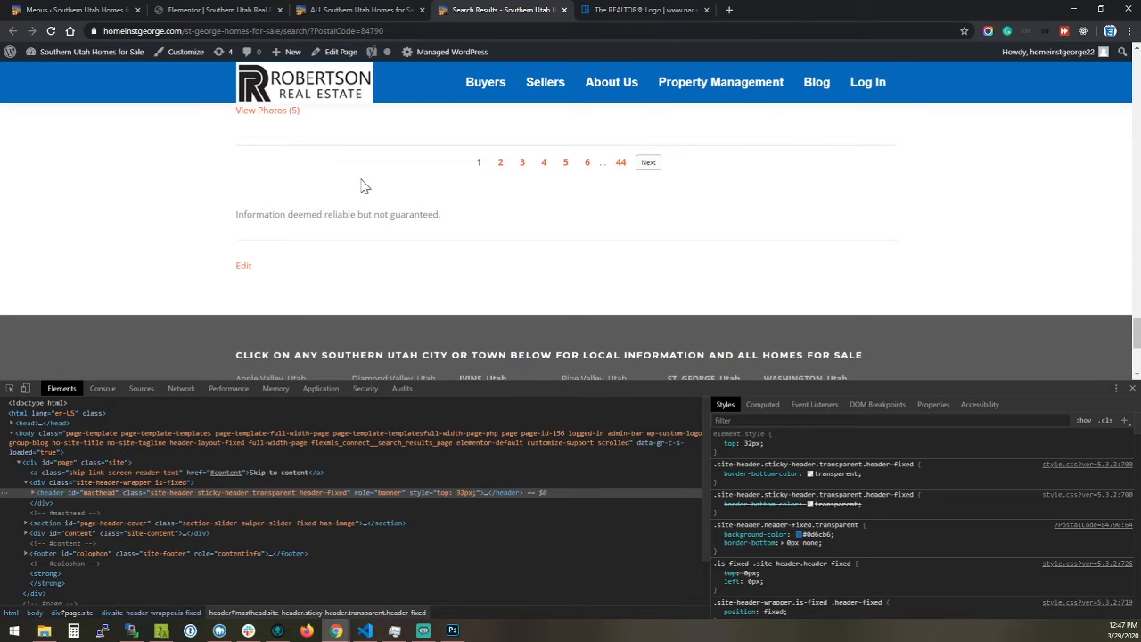
Set the background color of the fixed transparent site header to white
{"action": "scroll", "coordinate": [392, 205], "scroll_direction": "up", "scroll_amount": 2}
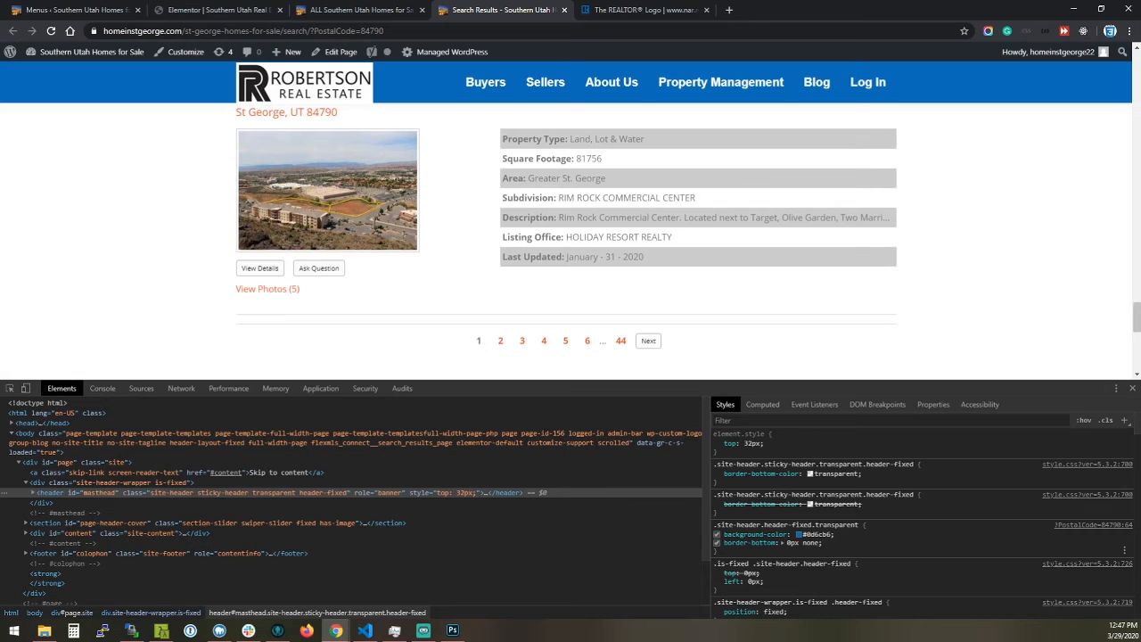
{"action": "left_click", "coordinate": [841, 527]}
{"action": "type", "text": "white"}
{"action": "key", "text": "Return"}
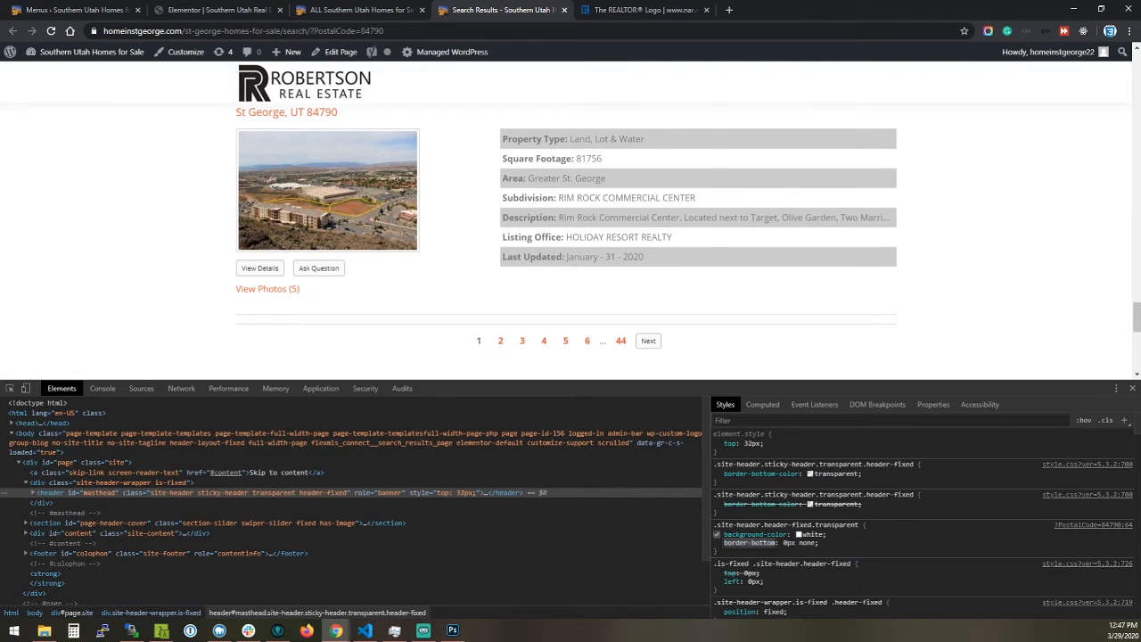
{"action": "mouse_move", "coordinate": [612, 83]}
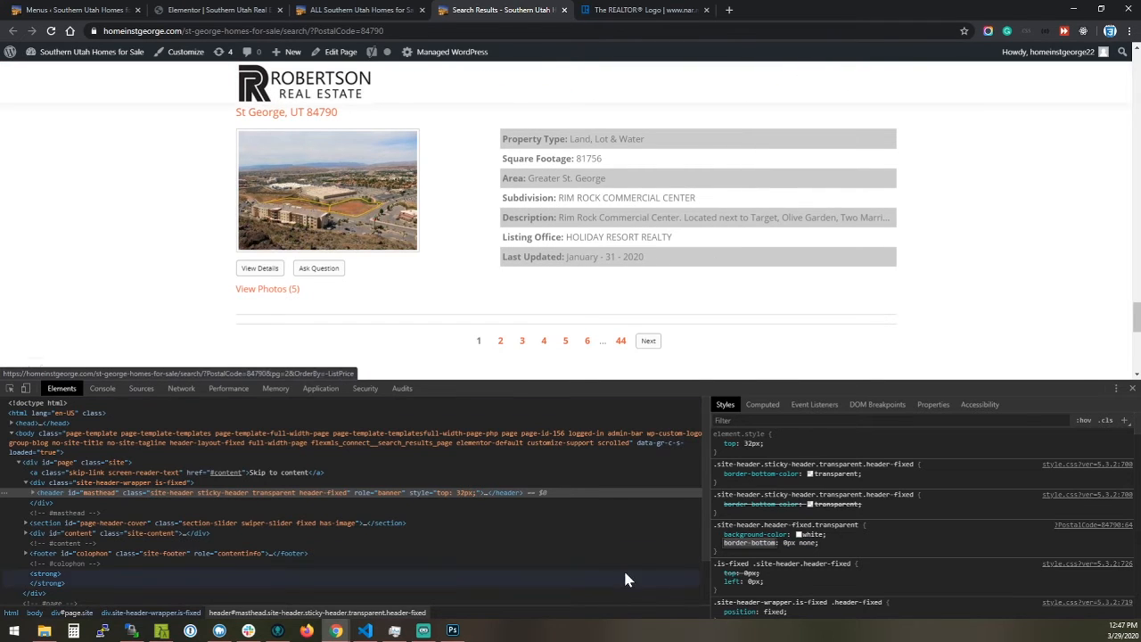
Add a border-top of 3px solid #0d6cb6 to the fixed header's style rule
{"action": "left_click", "coordinate": [857, 541]}
{"action": "type", "text": "border-top"}
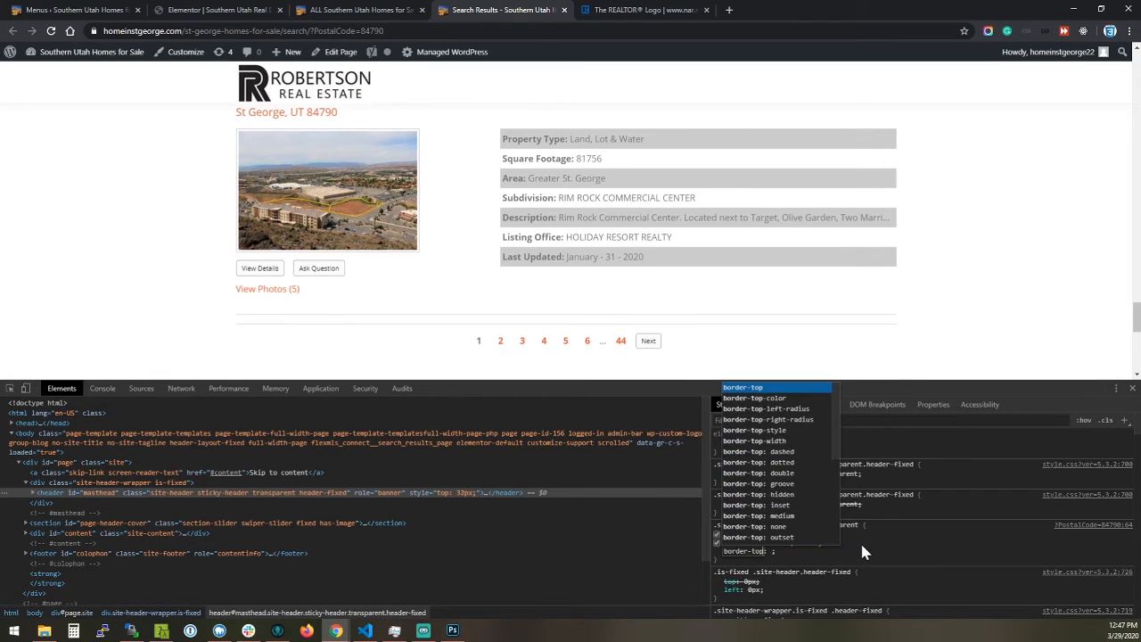
{"action": "key", "text": "Tab"}
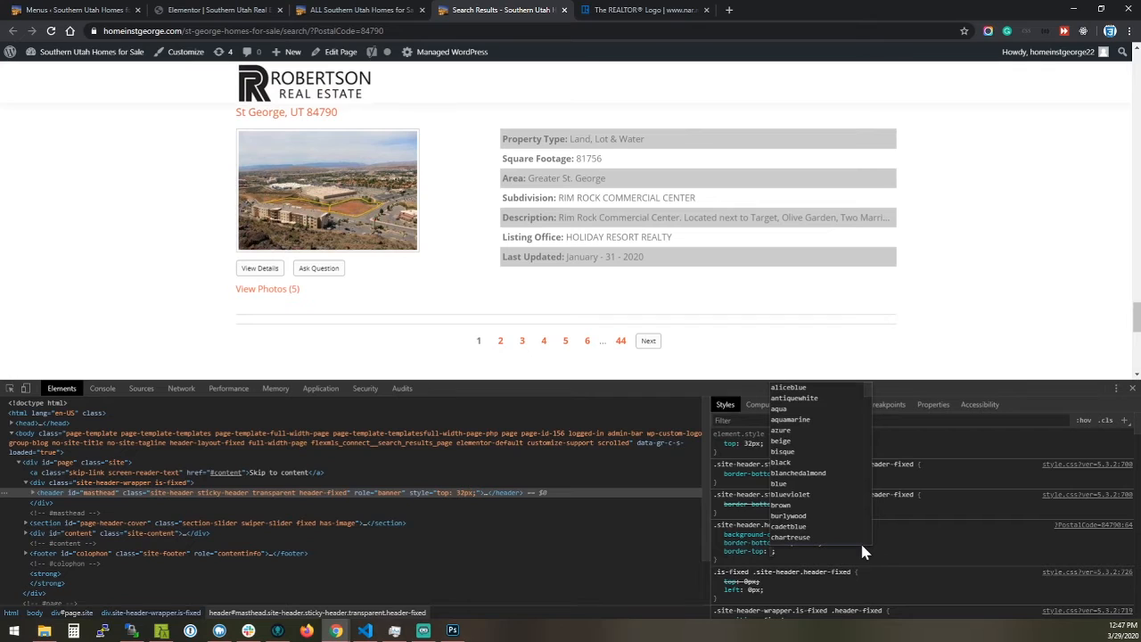
{"action": "type", "text": "3px"}
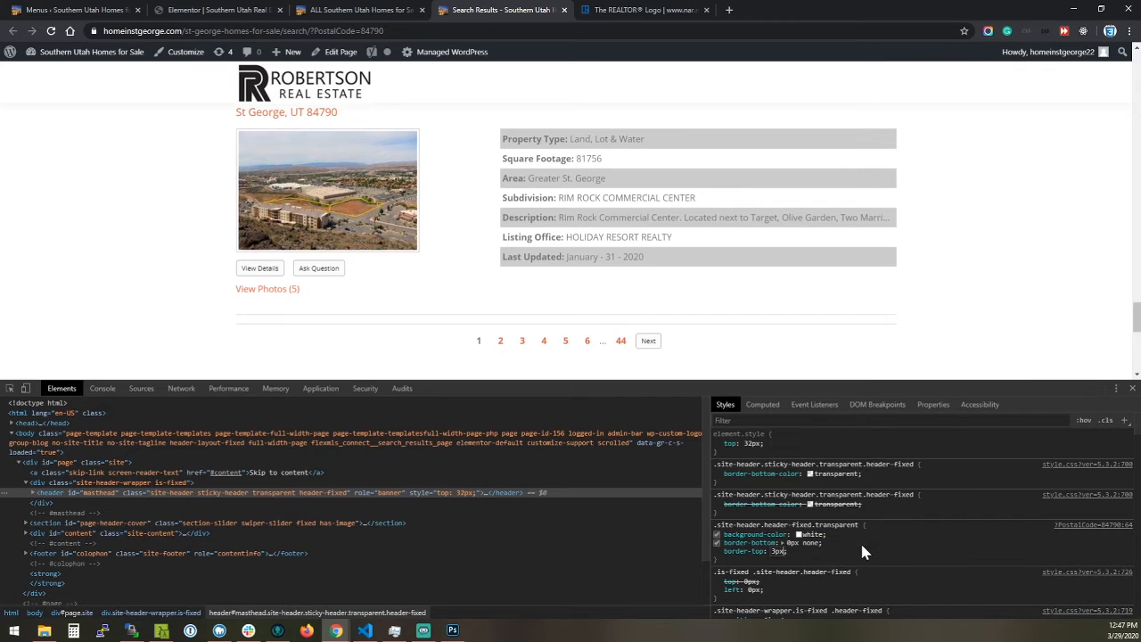
{"action": "type", "text": " solid #0d6cb6"}
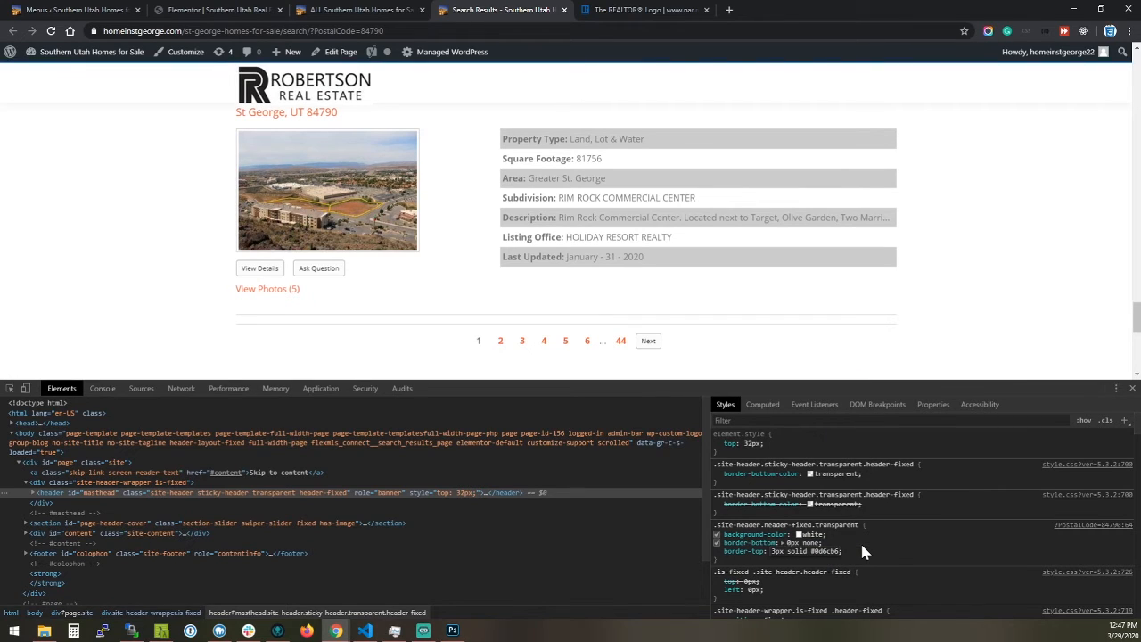
{"action": "key", "text": "Return"}
Increase the thickness of the fixed header's top border to 5px
{"action": "double_click", "coordinate": [777, 550]}
{"action": "key", "text": "Up"}
{"action": "key", "text": "Up"}
{"action": "key", "text": "Up"}
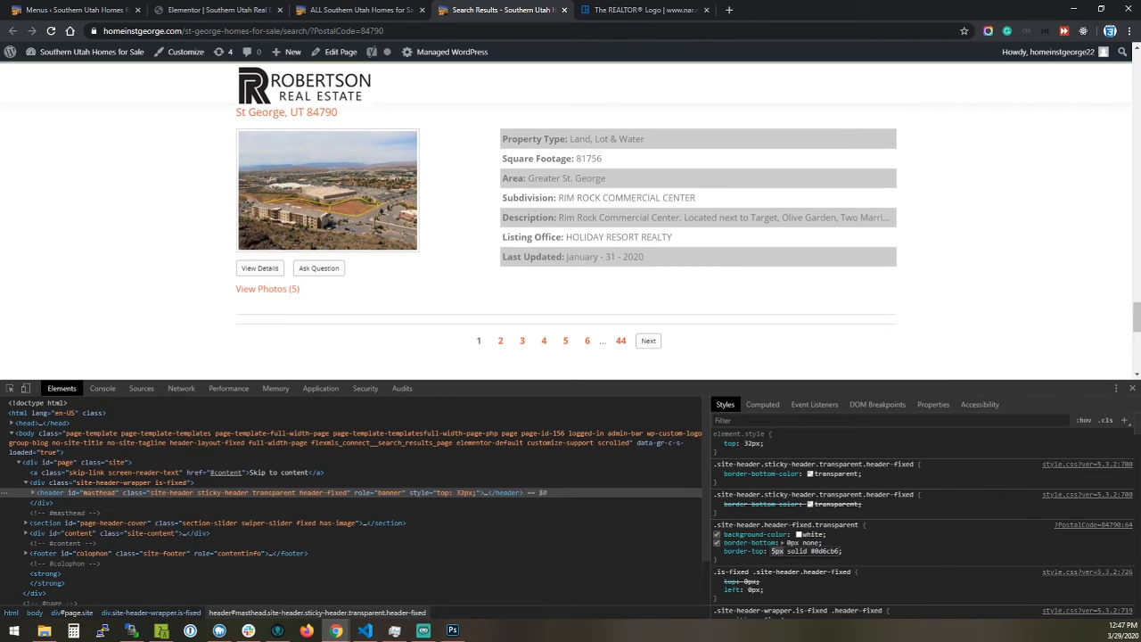
{"action": "key", "text": "Return"}
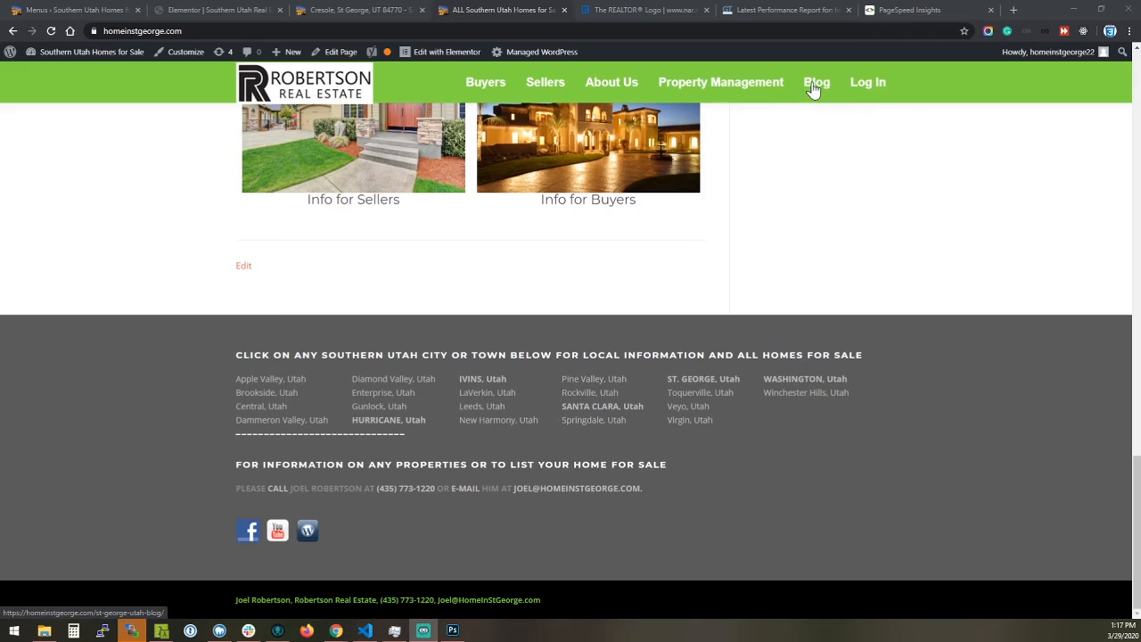
{"action": "mouse_move", "coordinate": [872, 89]}
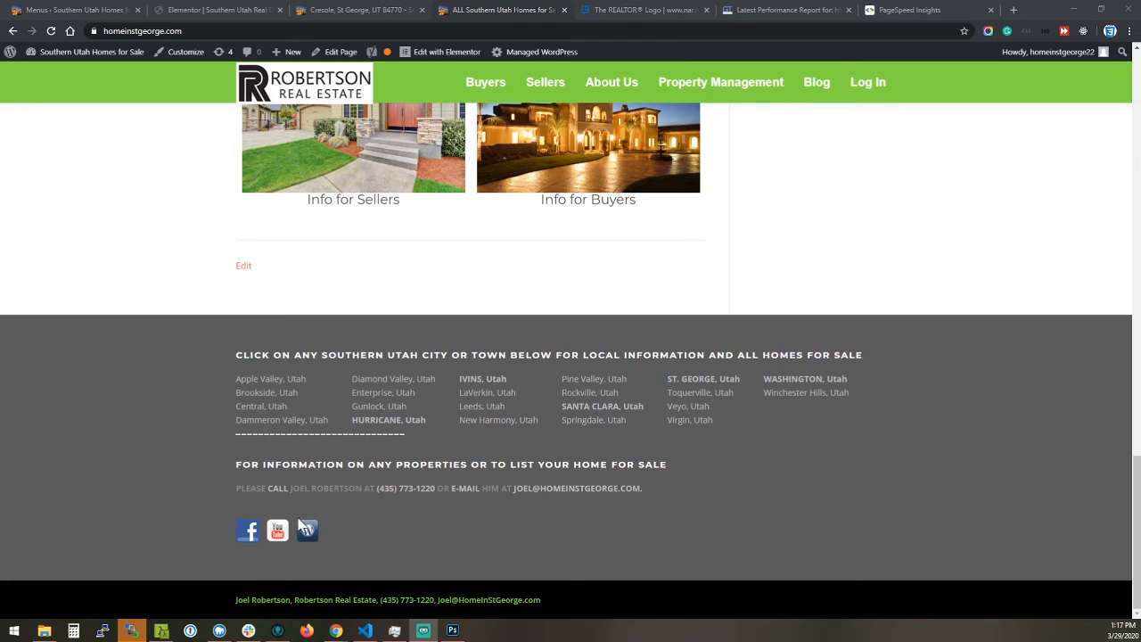
{"action": "left_click_drag", "start_coordinate": [213, 600], "coordinate": [565, 609]}
{"action": "left_click", "coordinate": [575, 601]}
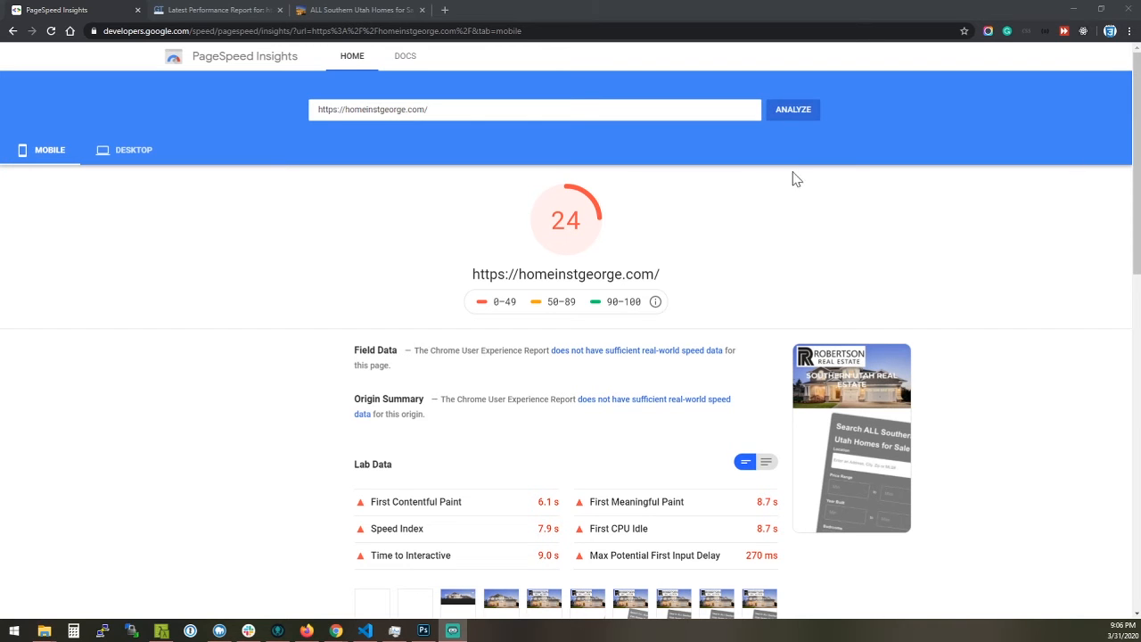
Look over the site's GTmetrix report and its PageSpeed Insights desktop lab data and improvement opportunities
{"action": "left_click", "coordinate": [196, 12]}
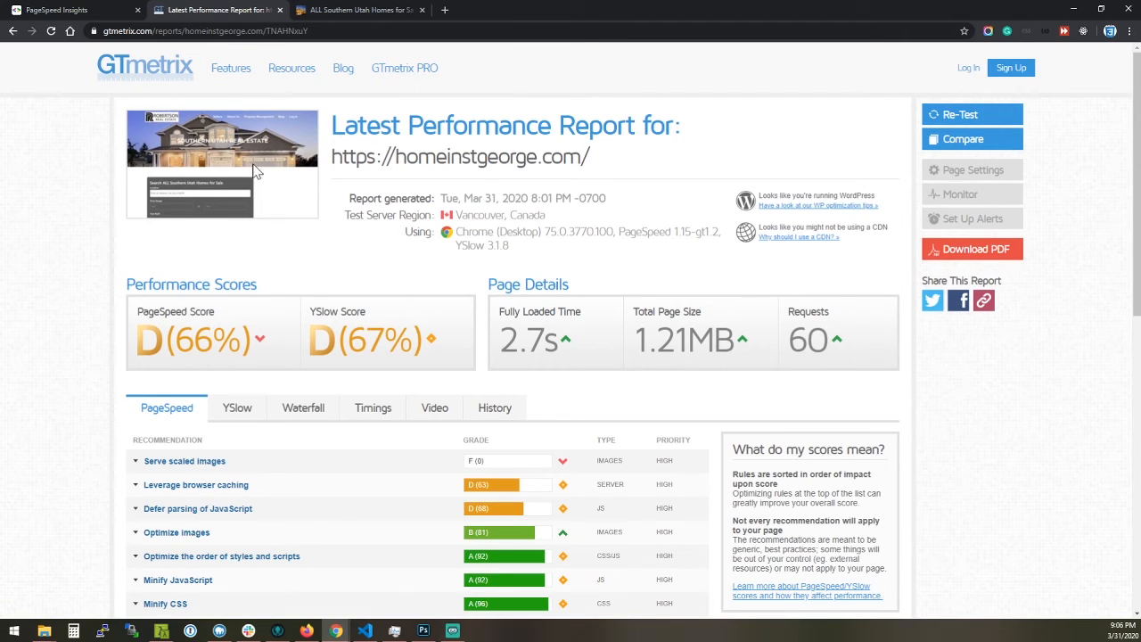
{"action": "left_click", "coordinate": [98, 10]}
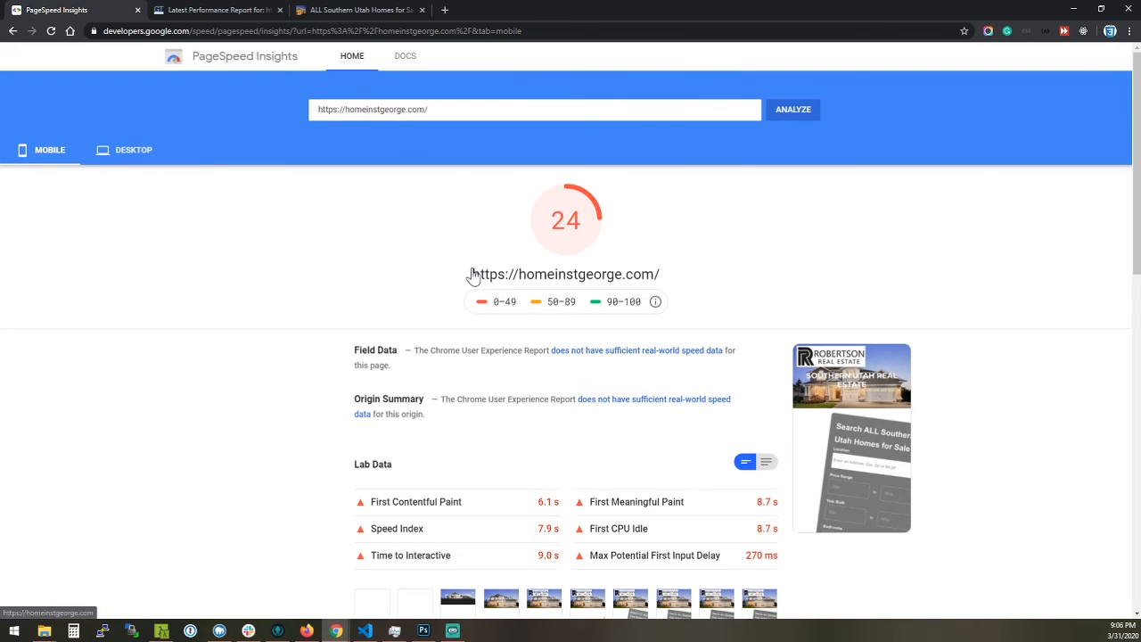
{"action": "left_click", "coordinate": [124, 153]}
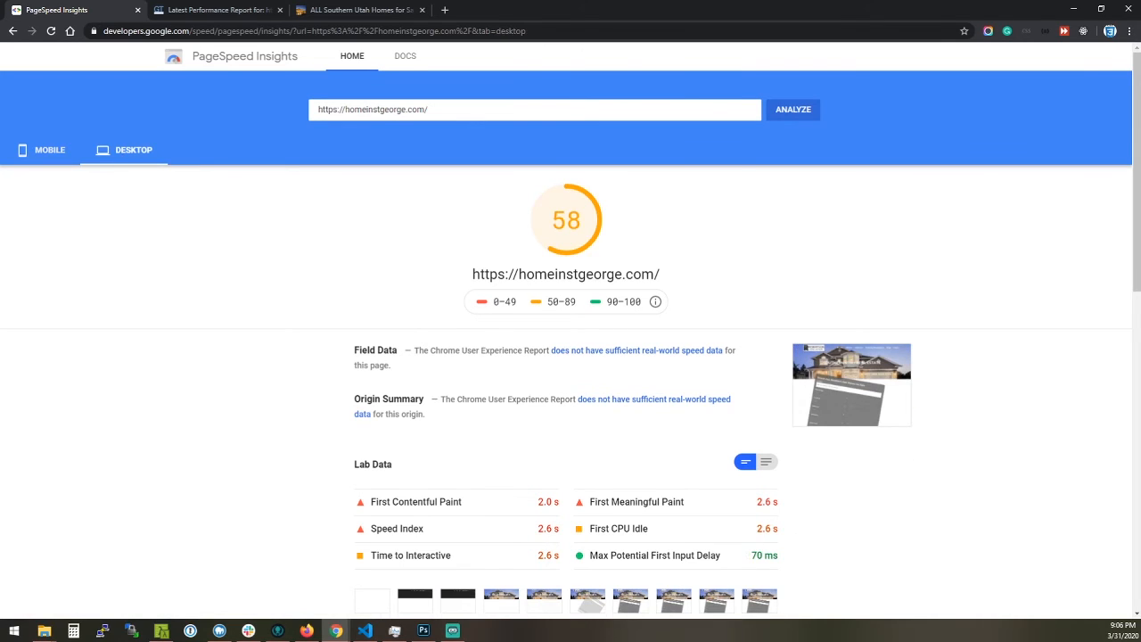
{"action": "scroll", "coordinate": [583, 258], "scroll_direction": "down", "scroll_amount": 2}
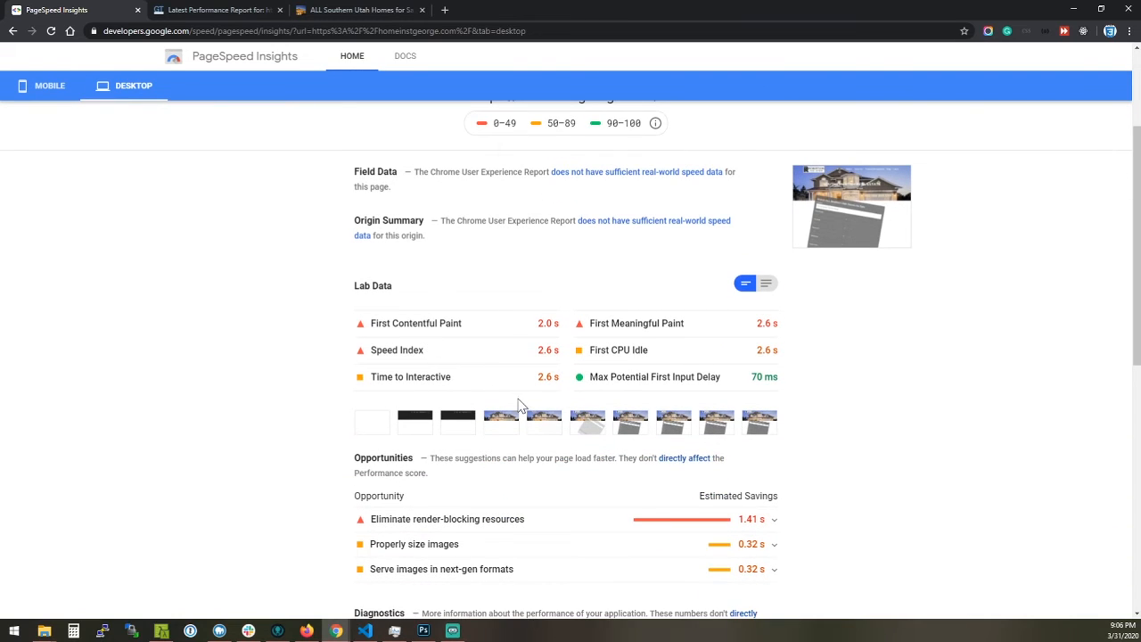
{"action": "scroll", "coordinate": [522, 417], "scroll_direction": "down", "scroll_amount": 2}
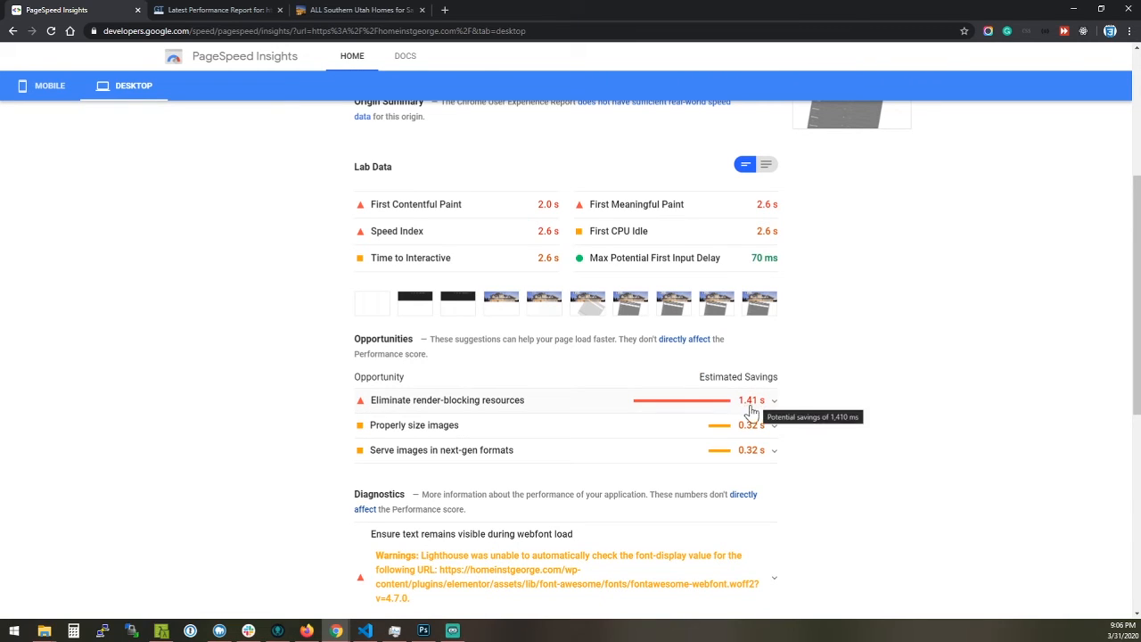
{"action": "scroll", "coordinate": [497, 320], "scroll_direction": "down", "scroll_amount": 1}
{"action": "scroll", "coordinate": [498, 320], "scroll_direction": "down", "scroll_amount": 1}
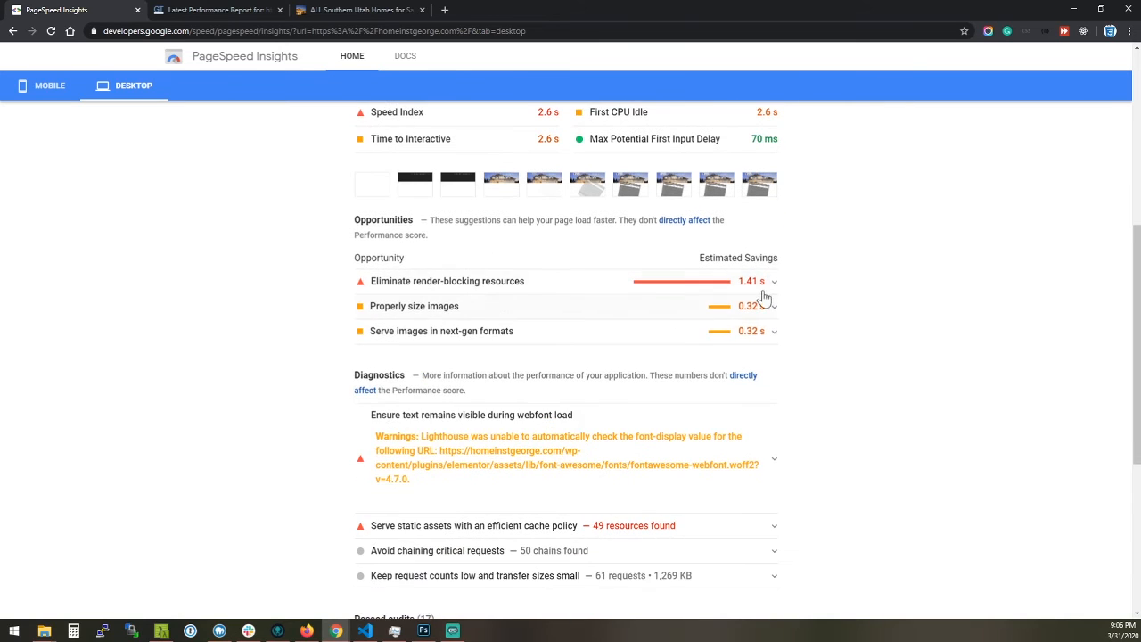
Expand the Eliminate render-blocking resources opportunity and examine its listed CSS and JavaScript files
{"action": "left_click", "coordinate": [772, 281]}
{"action": "scroll", "coordinate": [553, 382], "scroll_direction": "down", "scroll_amount": 2}
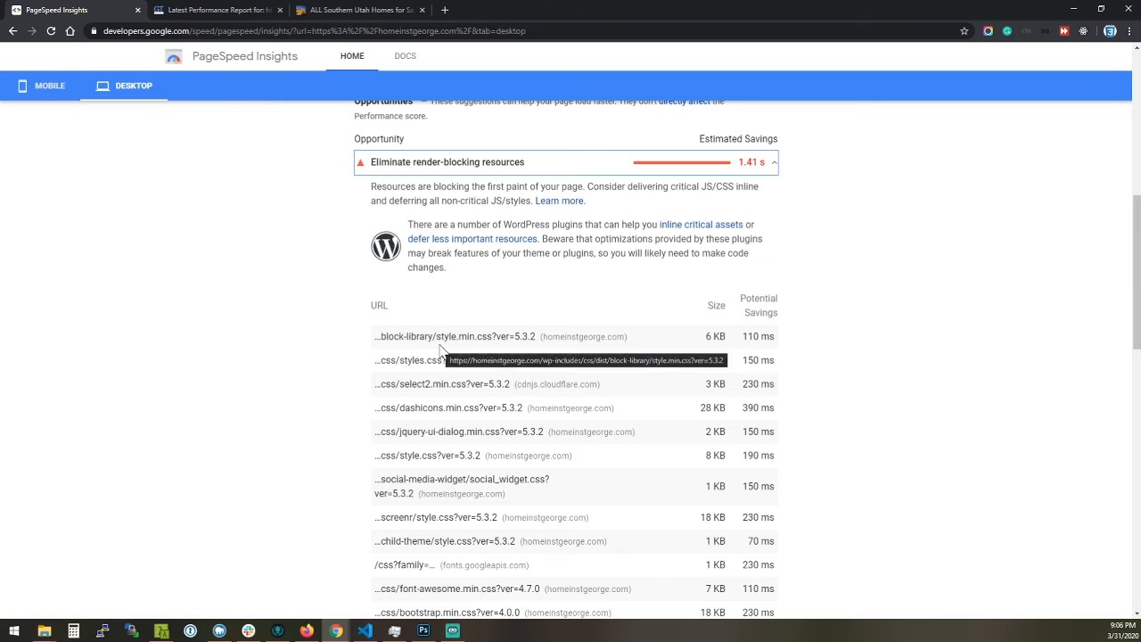
{"action": "scroll", "coordinate": [446, 356], "scroll_direction": "down", "scroll_amount": 2}
{"action": "scroll", "coordinate": [498, 357], "scroll_direction": "down", "scroll_amount": 3}
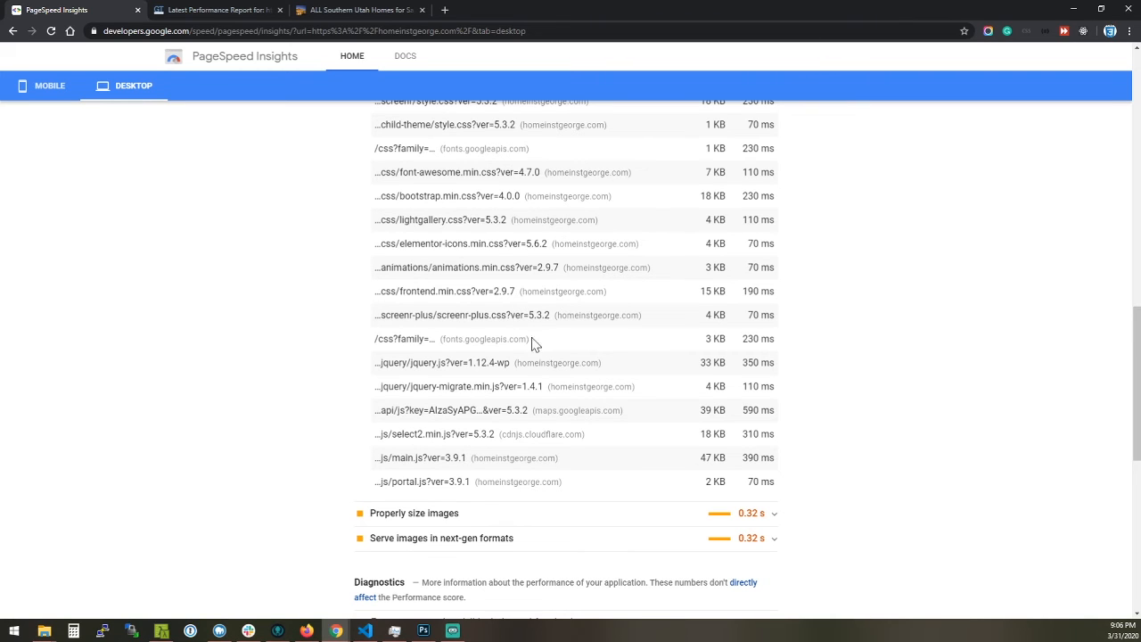
{"action": "scroll", "coordinate": [600, 466], "scroll_direction": "up", "scroll_amount": 2}
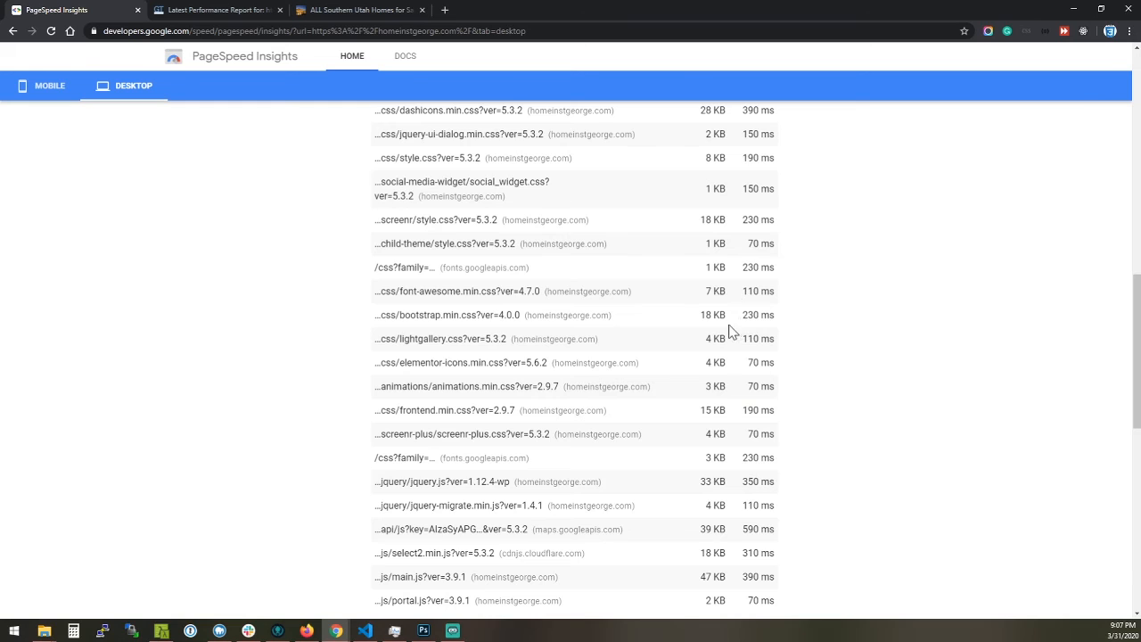
{"action": "scroll", "coordinate": [731, 330], "scroll_direction": "down", "scroll_amount": 2}
{"action": "scroll", "coordinate": [699, 354], "scroll_direction": "down", "scroll_amount": 3}
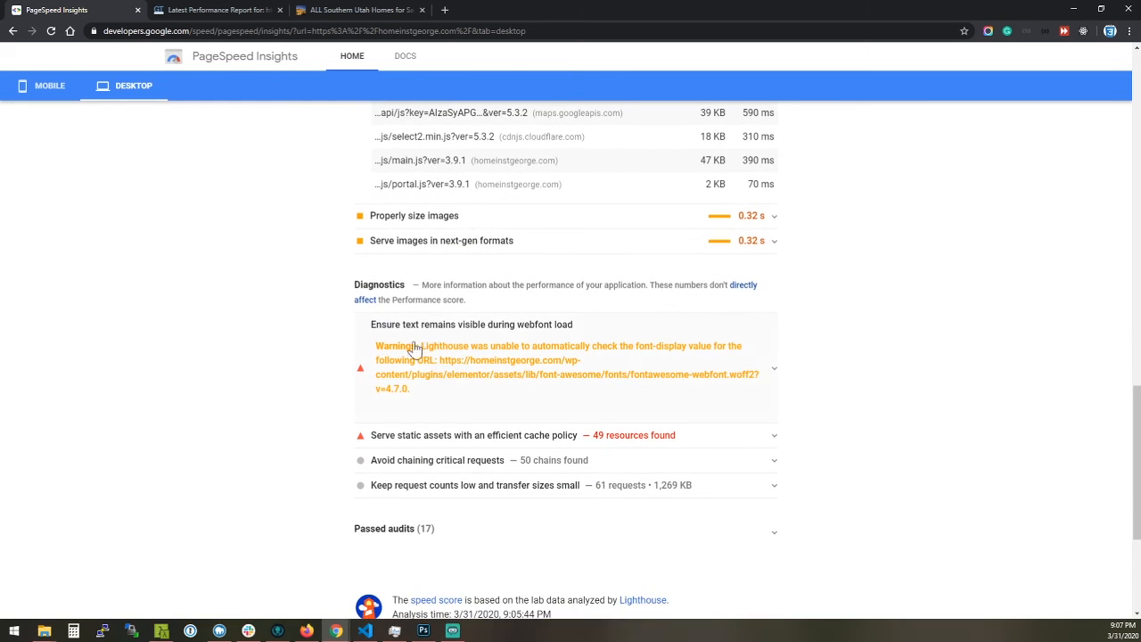
Expand the Serve static assets with an efficient cache policy diagnostic and examine the listed resources' cache lifetimes and sizes
{"action": "scroll", "coordinate": [602, 366], "scroll_direction": "down", "scroll_amount": 1}
{"action": "left_click", "coordinate": [729, 379]}
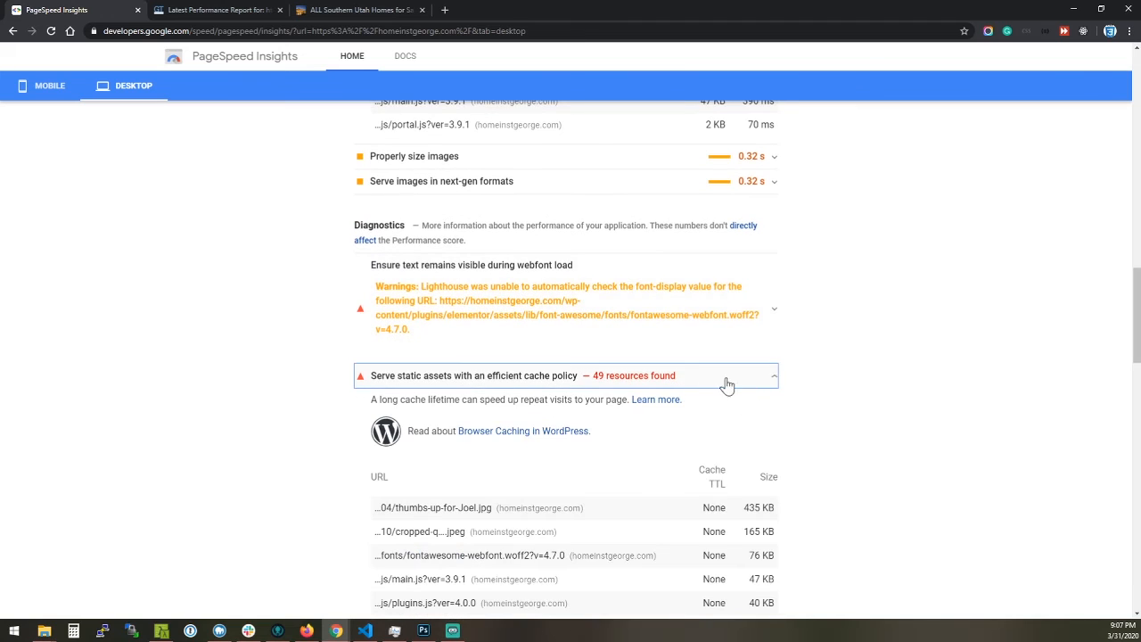
{"action": "scroll", "coordinate": [424, 521], "scroll_direction": "down", "scroll_amount": 2}
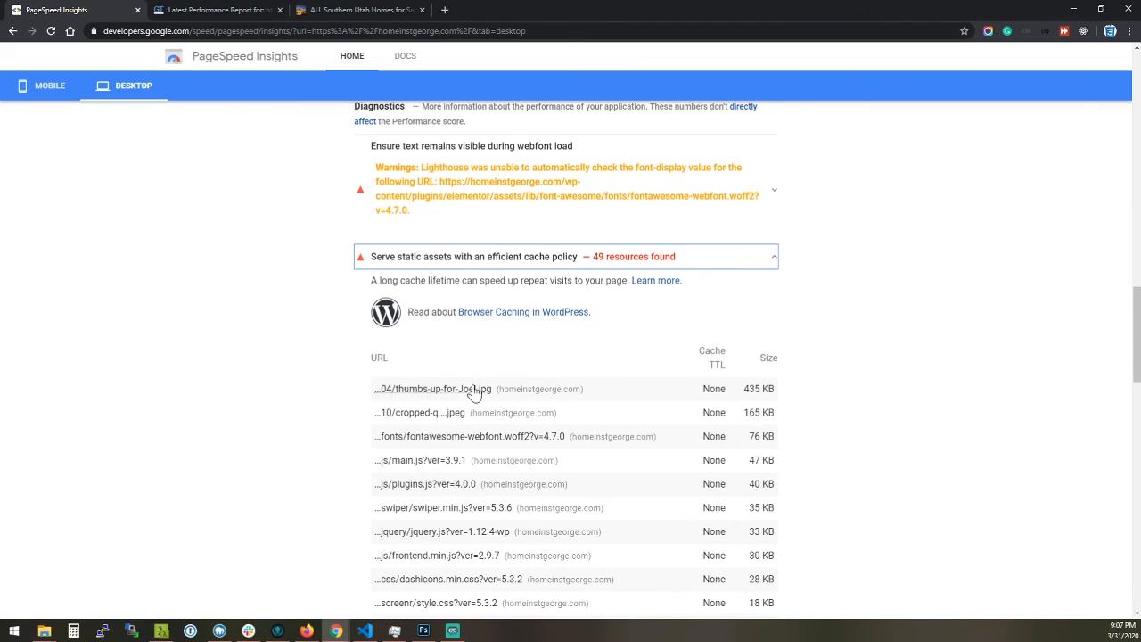
{"action": "scroll", "coordinate": [805, 415], "scroll_direction": "down", "scroll_amount": 2}
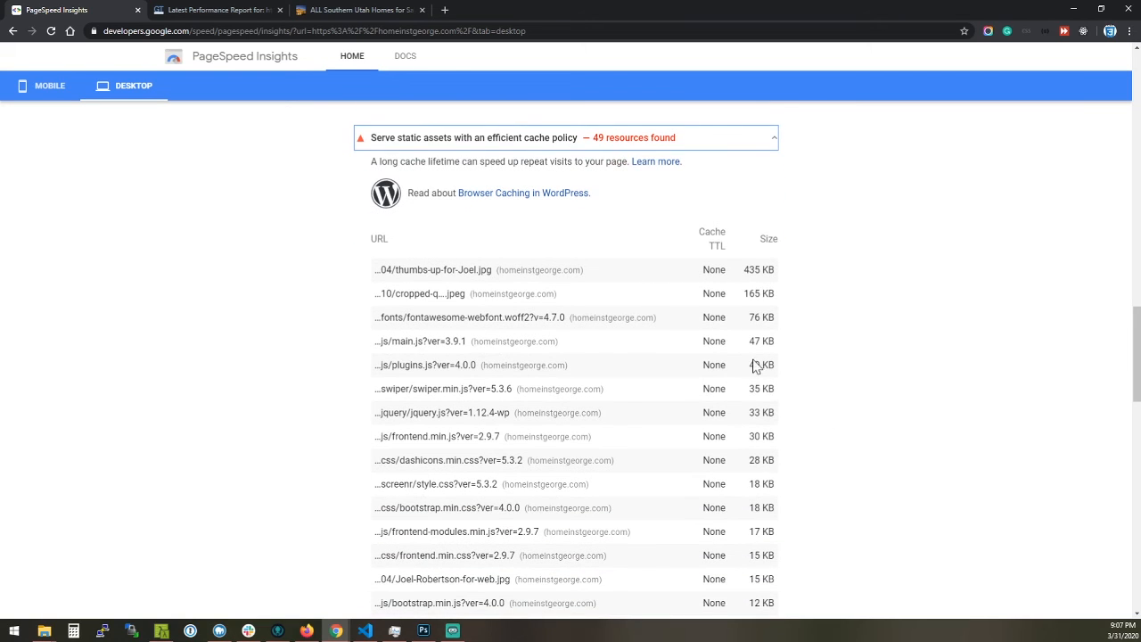
{"action": "scroll", "coordinate": [756, 365], "scroll_direction": "down", "scroll_amount": 5}
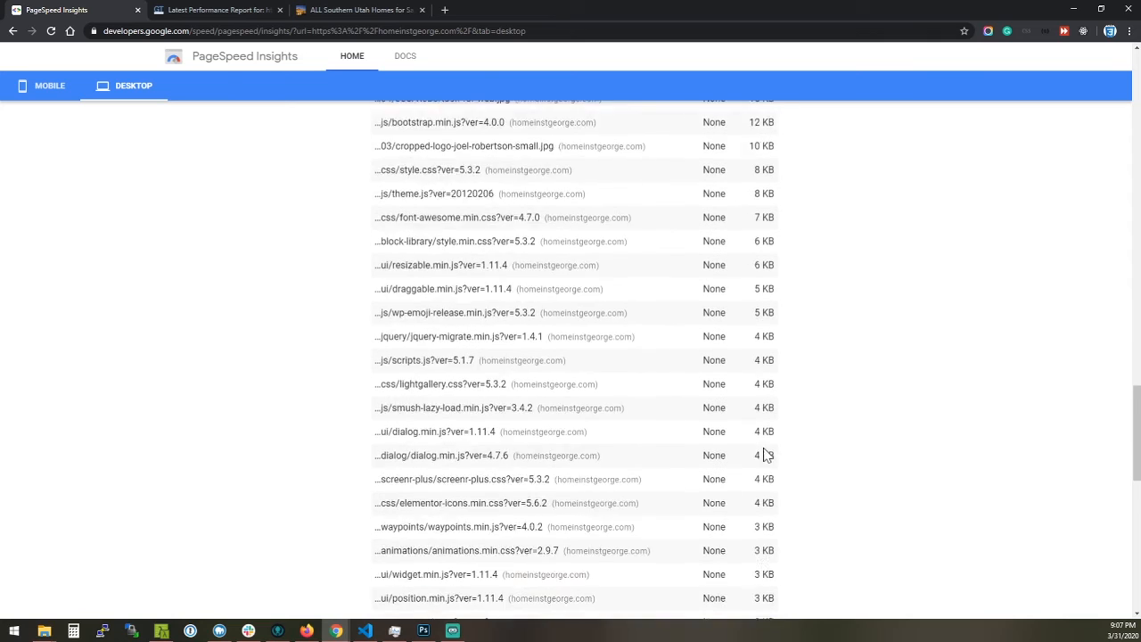
{"action": "scroll", "coordinate": [762, 457], "scroll_direction": "down", "scroll_amount": 8}
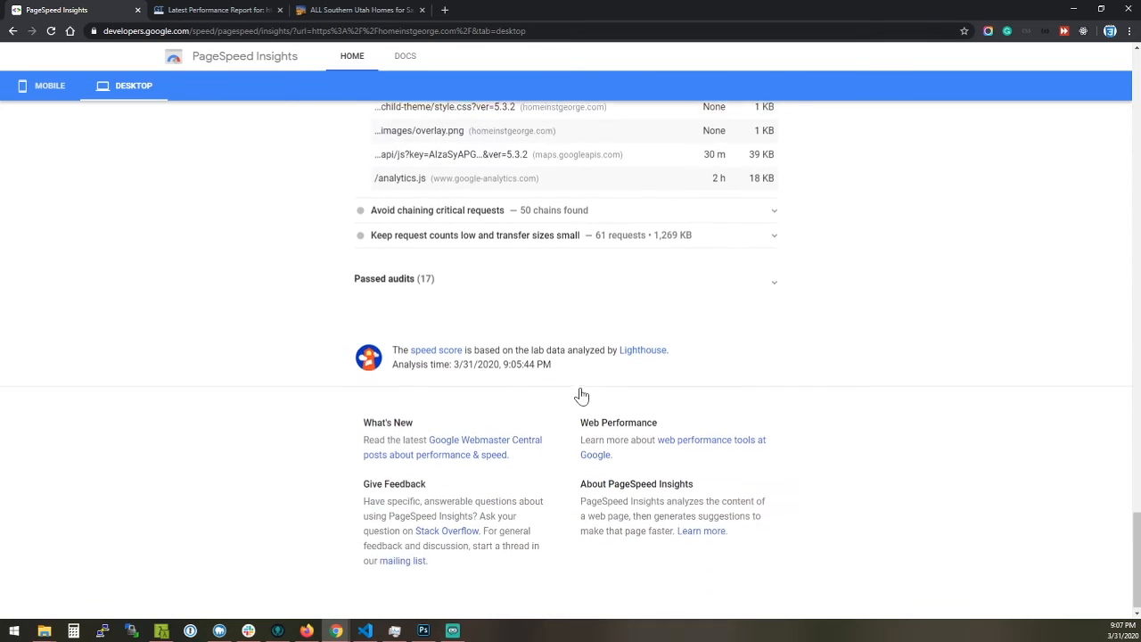
Expand the Passed audits section, review its entries, and return to the overall desktop score
{"action": "left_click", "coordinate": [770, 287]}
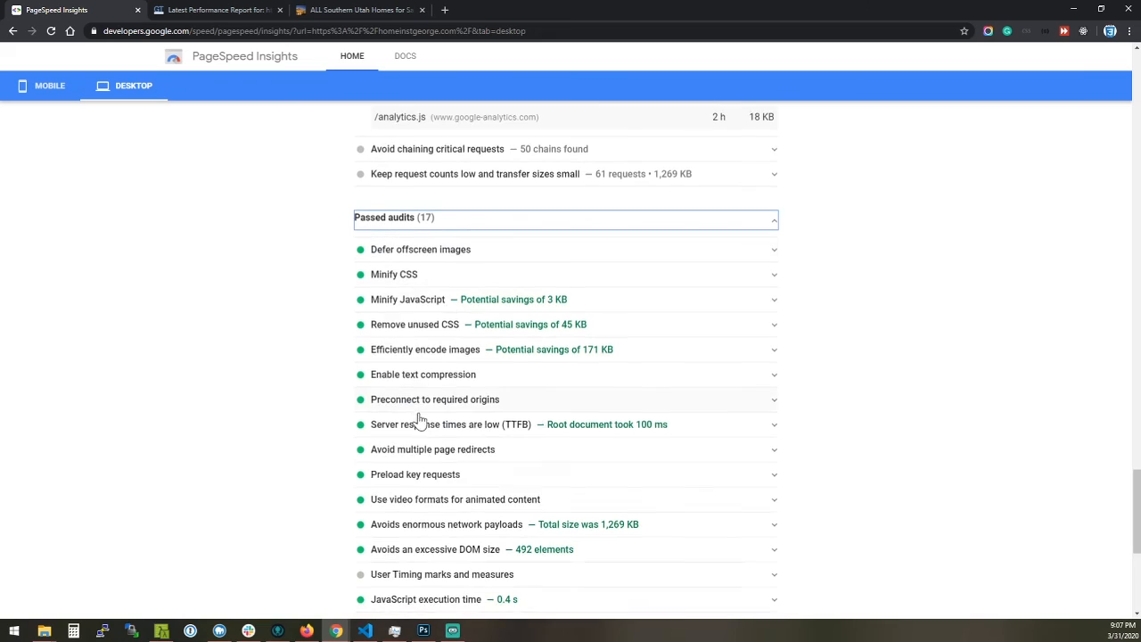
{"action": "scroll", "coordinate": [420, 418], "scroll_direction": "down", "scroll_amount": 1}
{"action": "scroll", "coordinate": [452, 527], "scroll_direction": "down", "scroll_amount": 1}
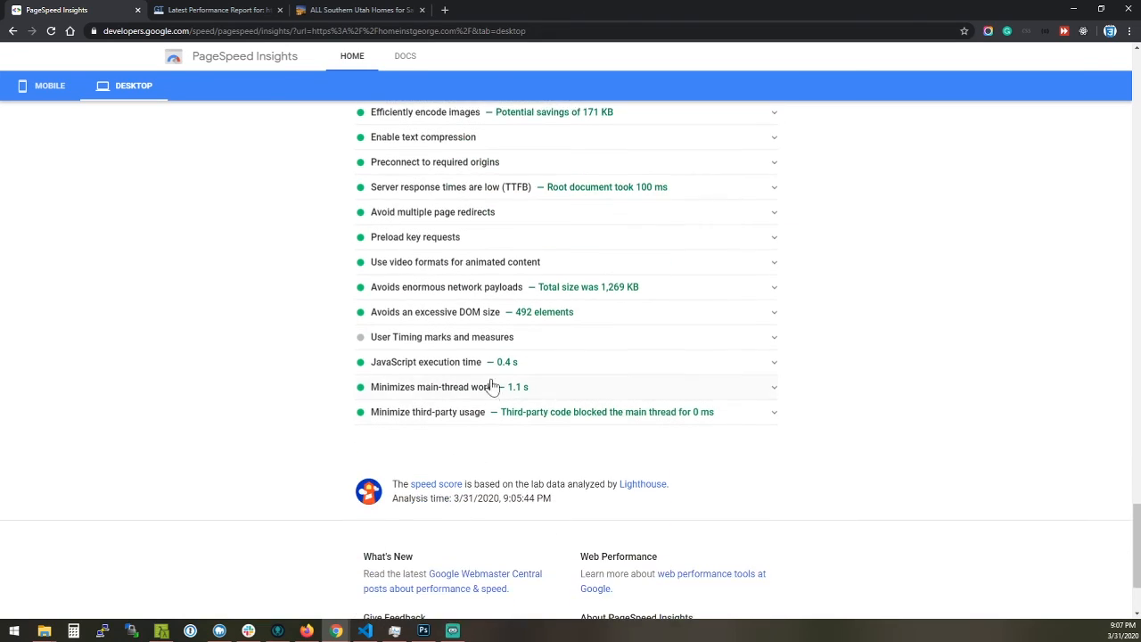
{"action": "scroll", "coordinate": [490, 385], "scroll_direction": "up", "scroll_amount": 20}
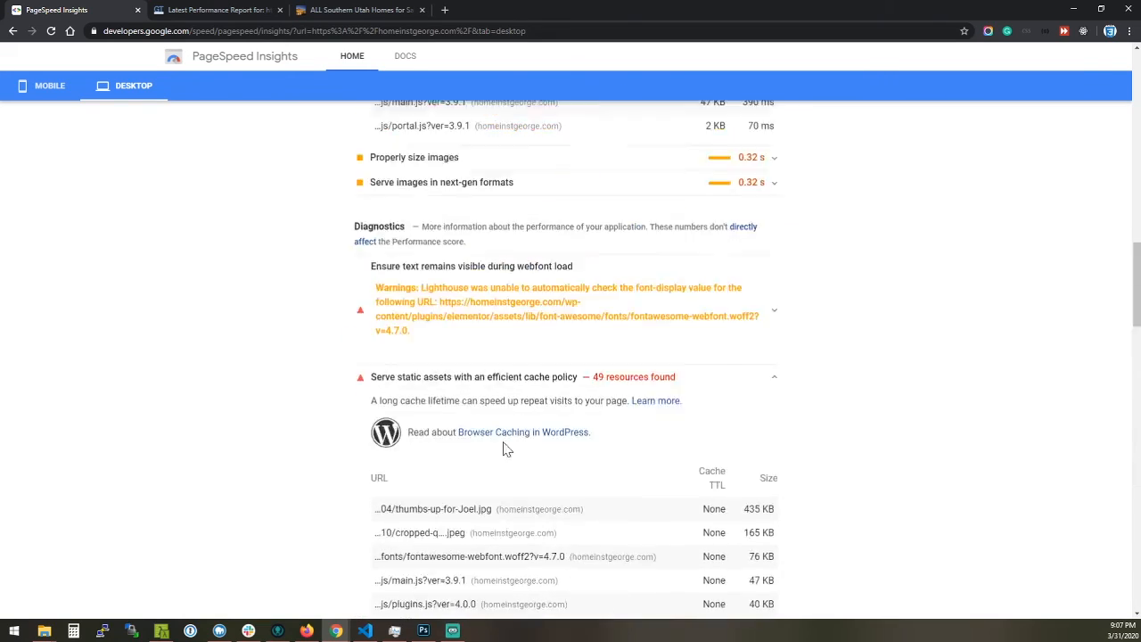
{"action": "scroll", "coordinate": [499, 441], "scroll_direction": "up", "scroll_amount": 20}
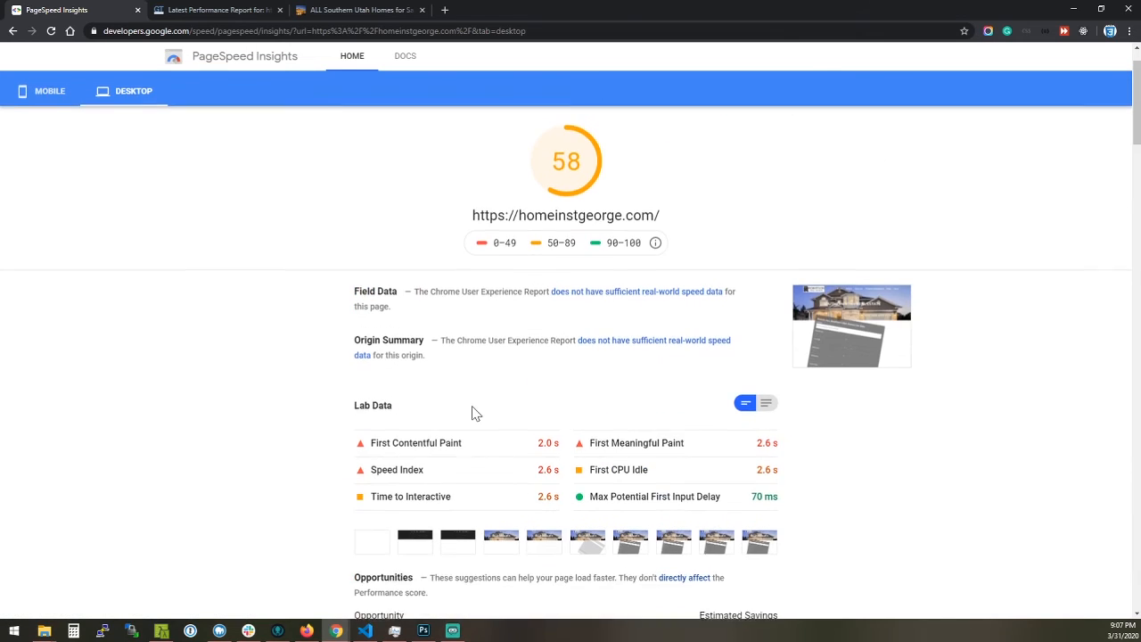
{"action": "scroll", "coordinate": [468, 399], "scroll_direction": "up", "scroll_amount": 2}
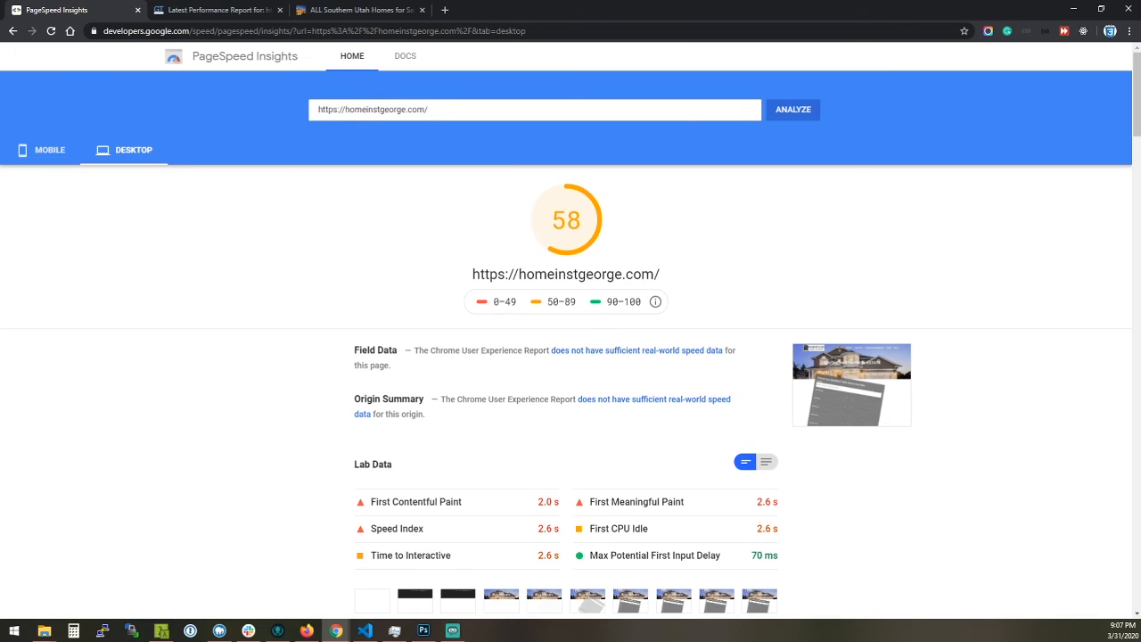
Examine the Defer parsing of JavaScript recommendation in the GTmetrix report and return to the PageSpeed Insights results
{"action": "left_click", "coordinate": [348, 109]}
{"action": "left_click", "coordinate": [341, 221]}
{"action": "left_click", "coordinate": [198, 9]}
{"action": "scroll", "coordinate": [311, 281], "scroll_direction": "down", "scroll_amount": 1}
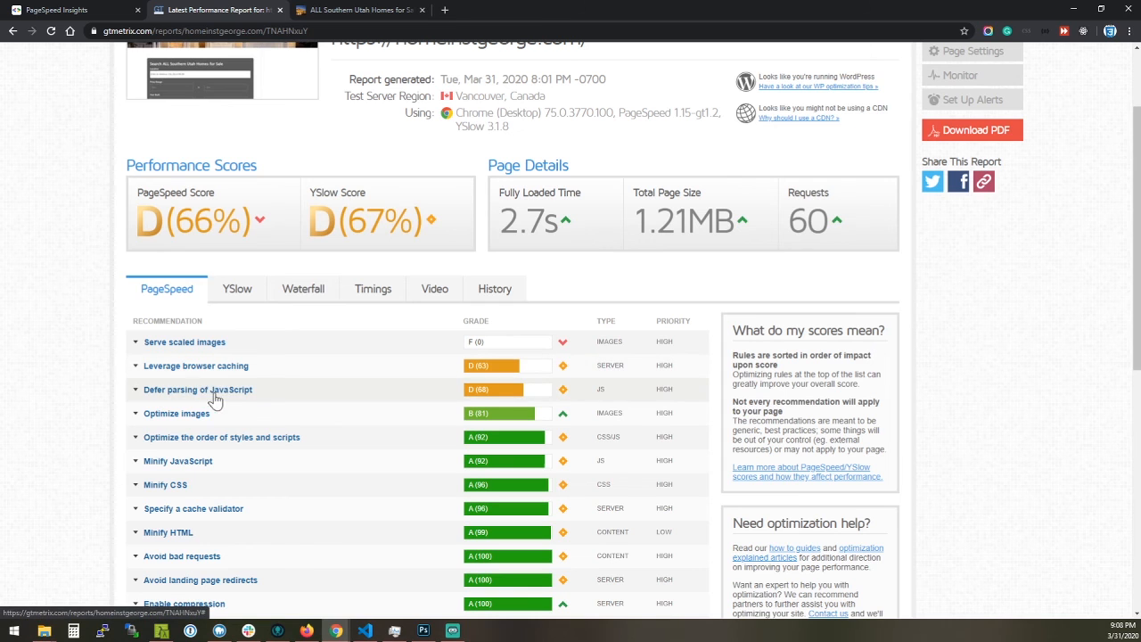
{"action": "left_click", "coordinate": [178, 392]}
{"action": "scroll", "coordinate": [265, 400], "scroll_direction": "down", "scroll_amount": 1}
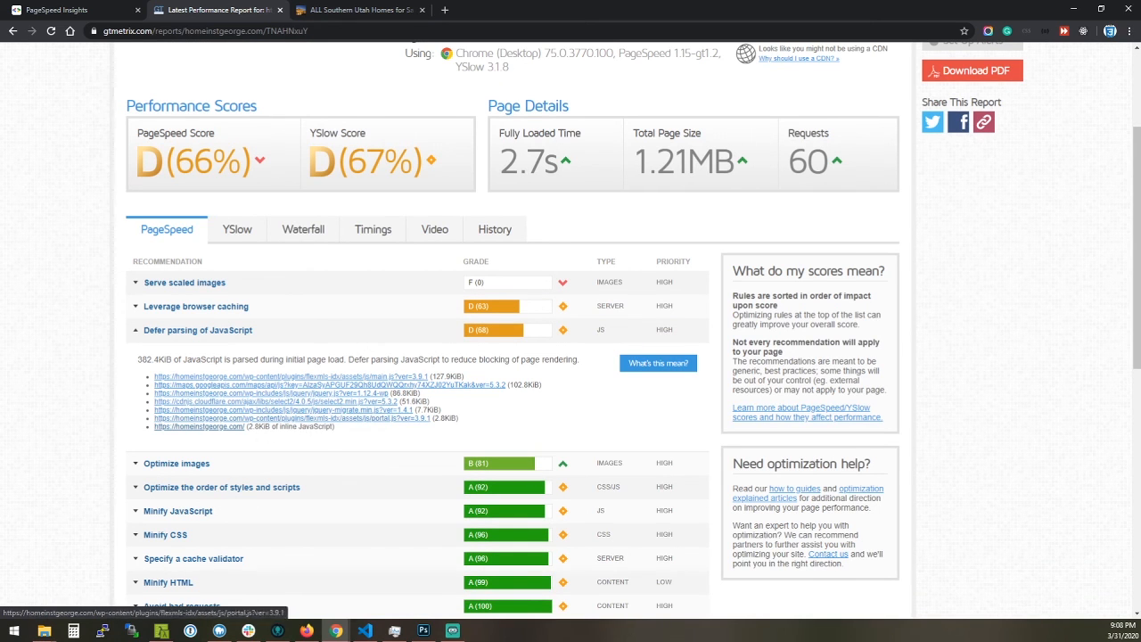
{"action": "scroll", "coordinate": [306, 392], "scroll_direction": "up", "scroll_amount": 2}
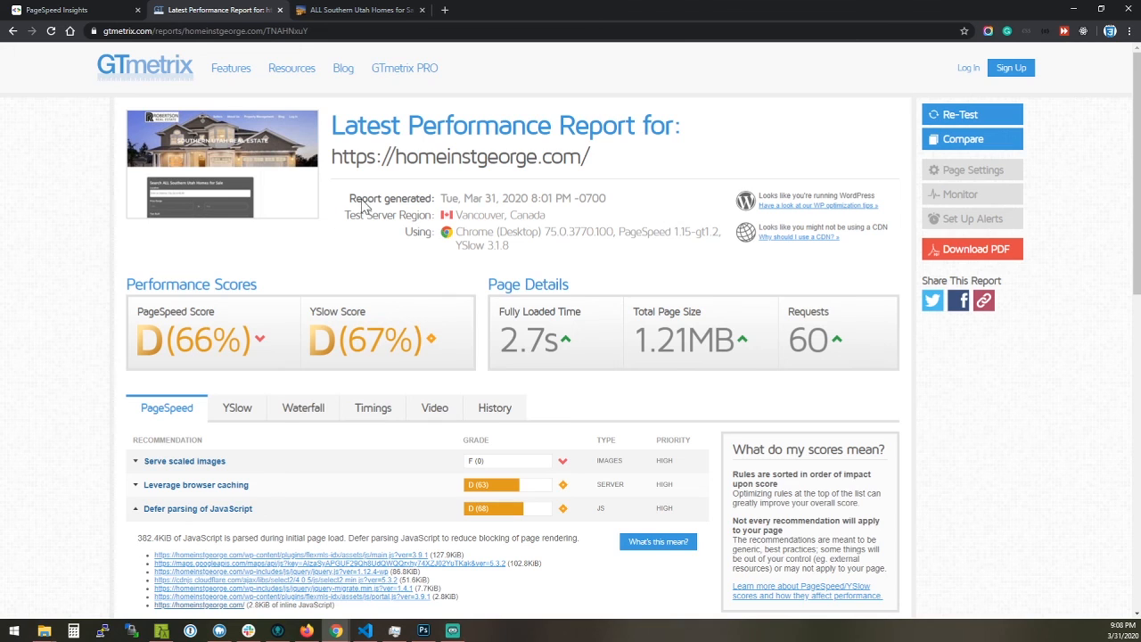
{"action": "left_click", "coordinate": [93, 10]}
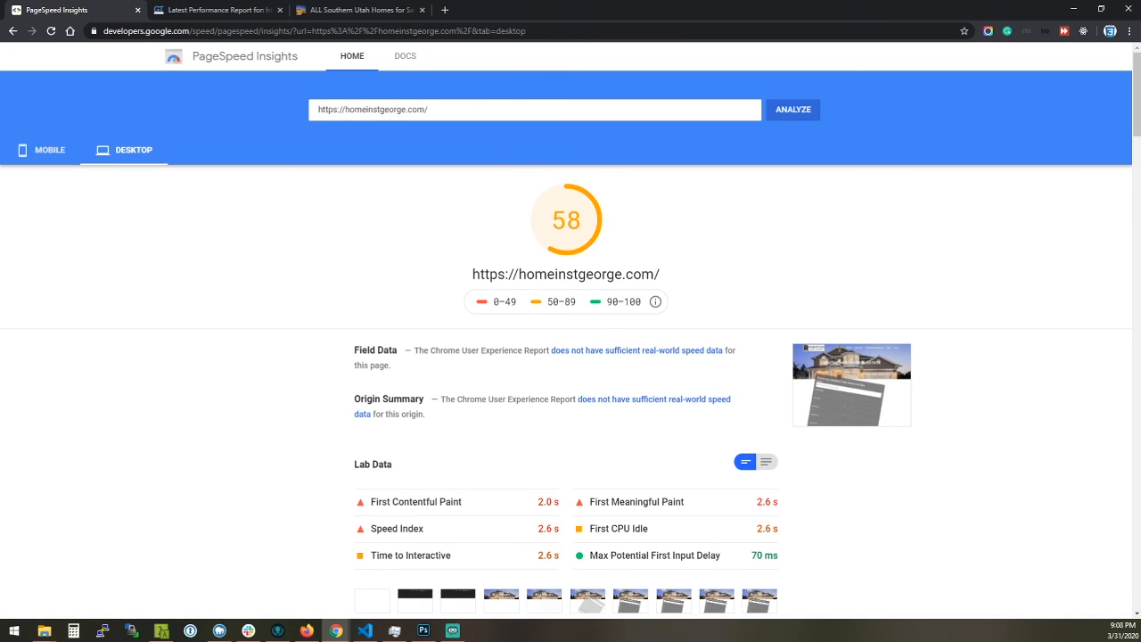